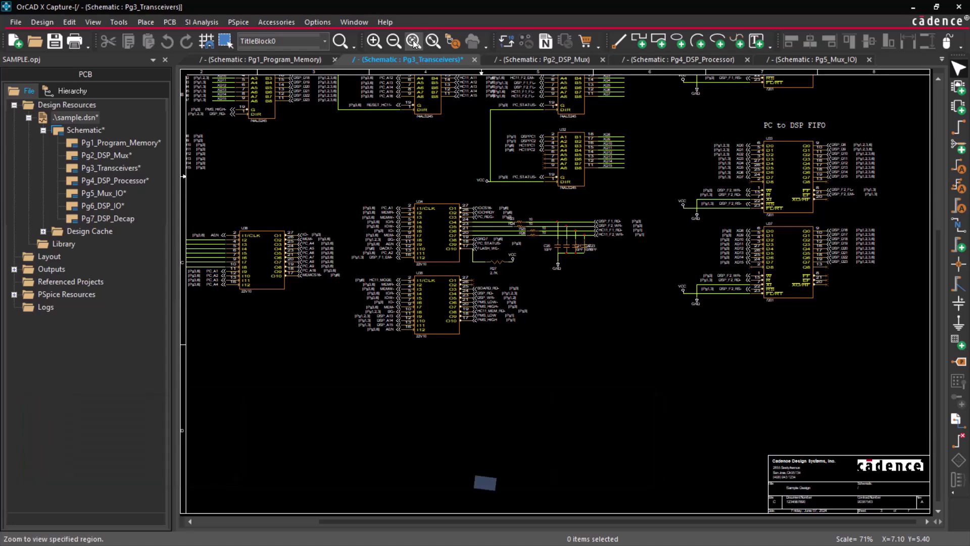
# Inspect the [Pg6] and [Pg3] intersheet references beside HC11_MODE and BOARD_RD- without changing them.
pyautogui.keyDown('ctrl'); pyautogui.scroll(3, 349, 264); pyautogui.keyUp('ctrl')
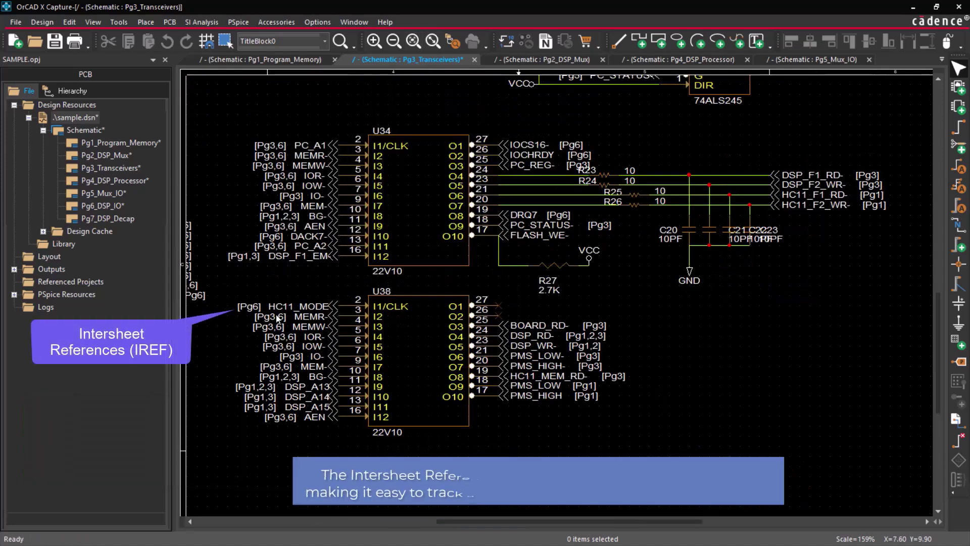
pyautogui.doubleClick(249, 307)
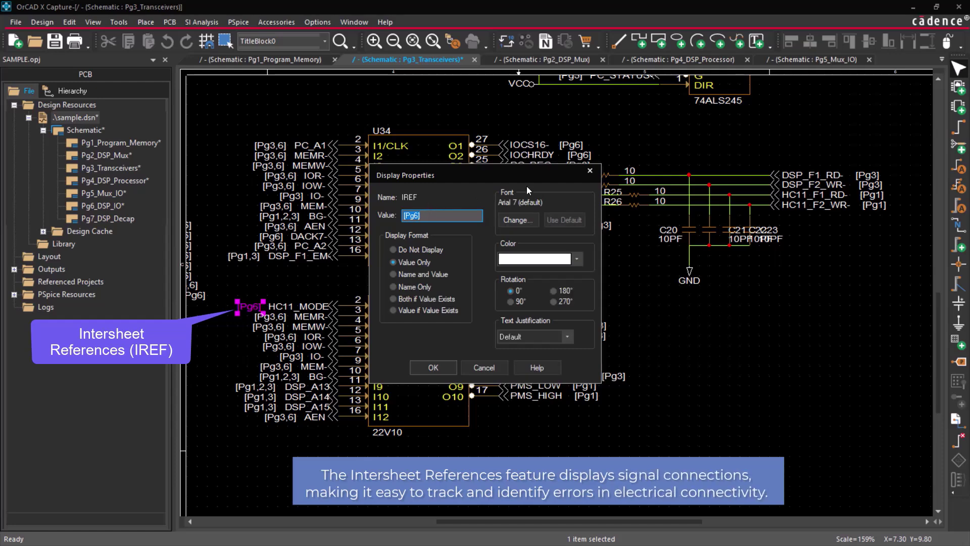
pyautogui.click(590, 171)
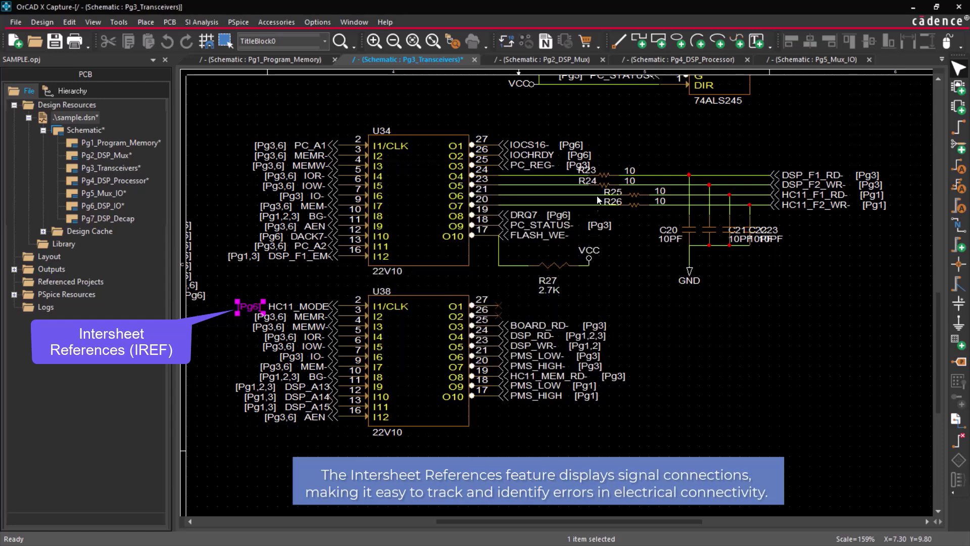
pyautogui.doubleClick(592, 324)
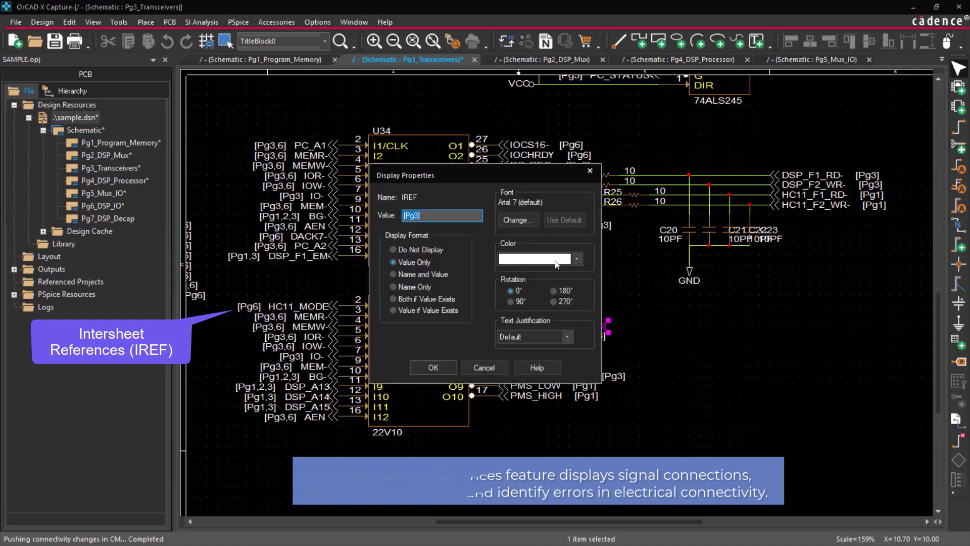
pyautogui.click(590, 171)
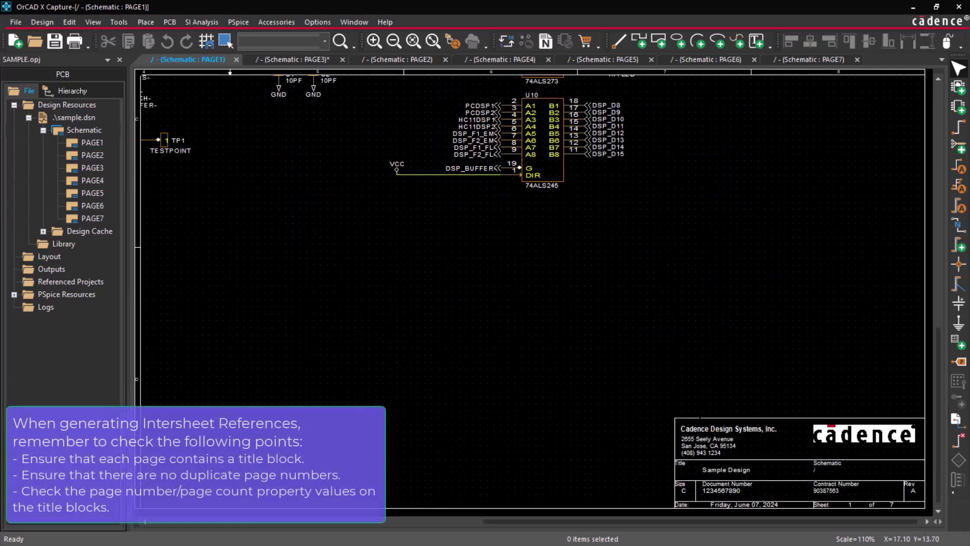
# Open the PAGE3 schematic and magnify the top of its sheet.
pyautogui.keyDown('ctrl'); pyautogui.scroll(2, 858, 444); pyautogui.keyUp('ctrl')
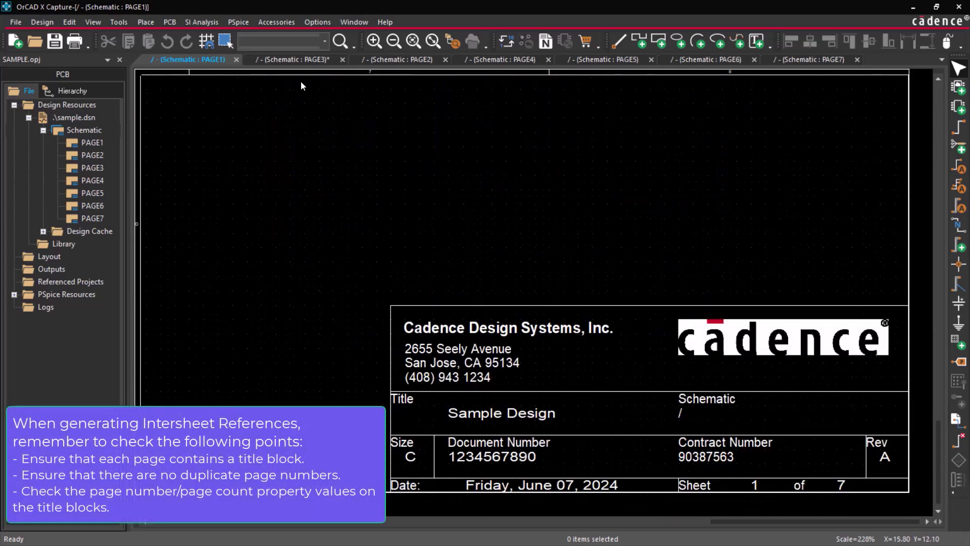
pyautogui.click(301, 59)
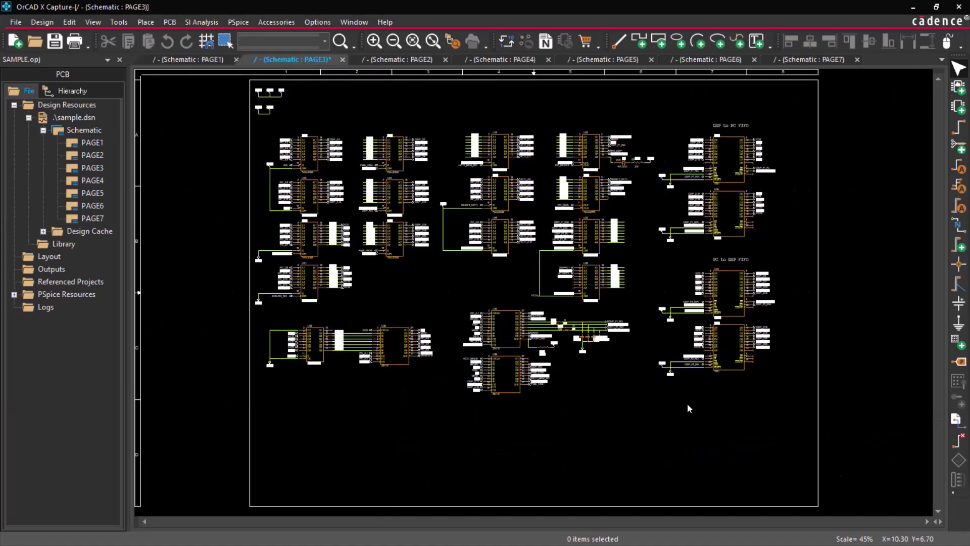
pyautogui.click(374, 41)
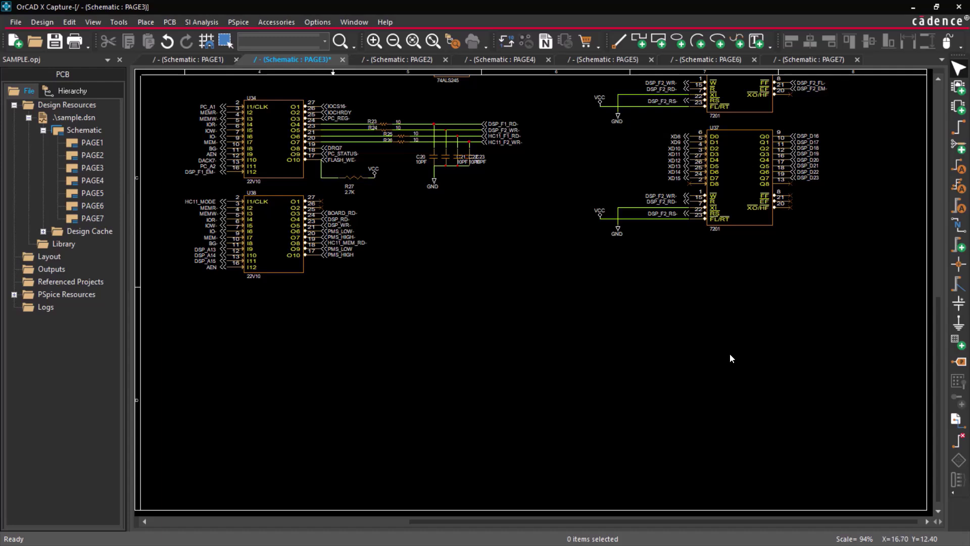
# Place a title block at the lower right of PAGE3.
pyautogui.click(144, 22)
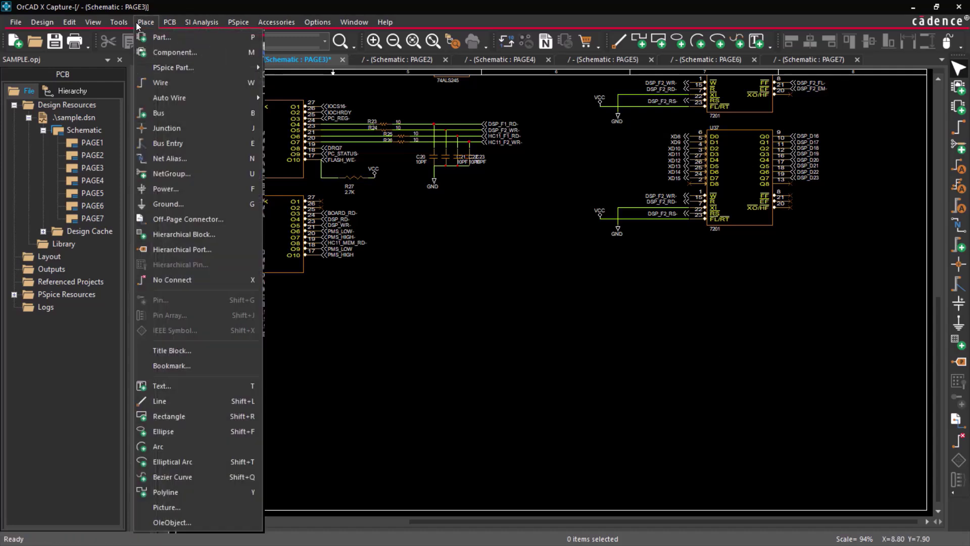
pyautogui.click(214, 350)
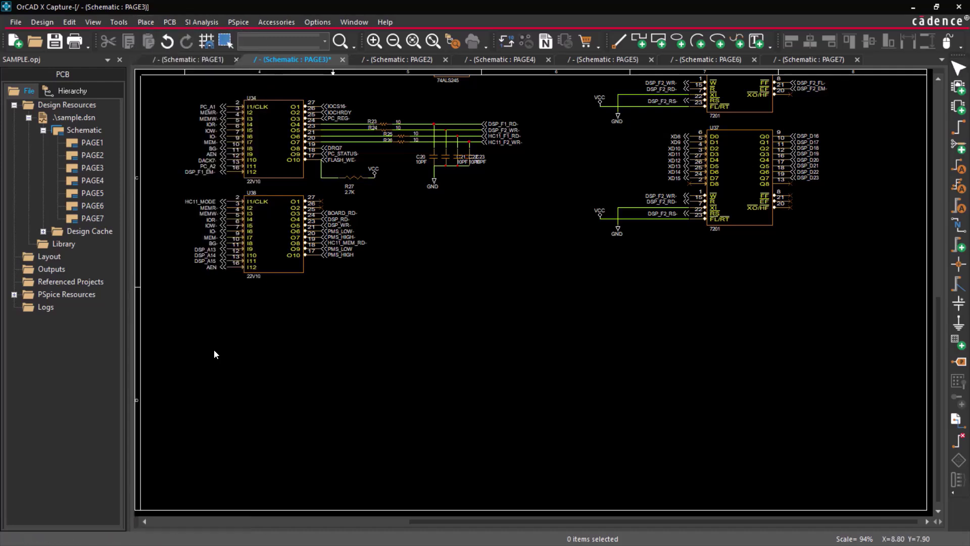
pyautogui.doubleClick(392, 224)
pyautogui.click(820, 473)
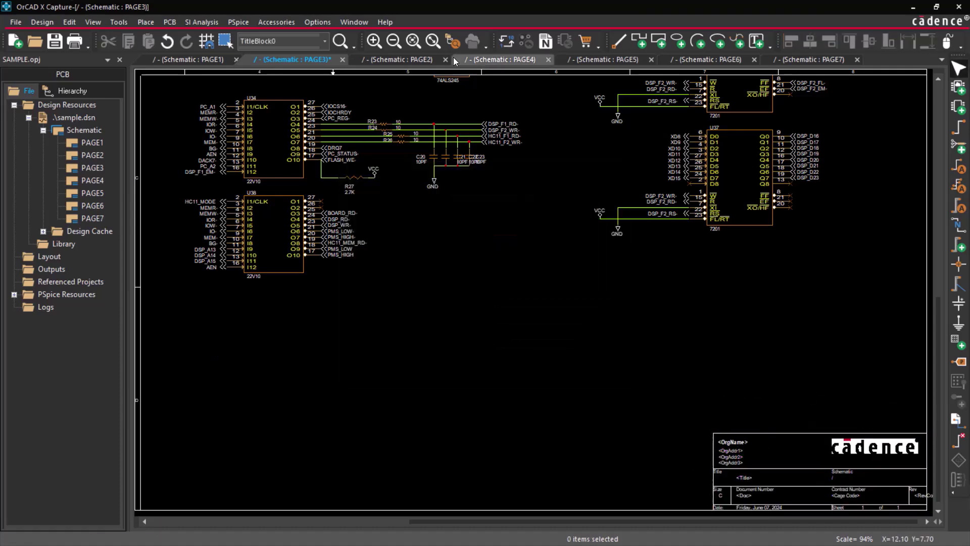
pyautogui.keyDown('ctrl'); pyautogui.scroll(3, 785, 425); pyautogui.keyUp('ctrl')
pyautogui.hotkey('ctrl', 'shift', 'Tab')
# Go to PAGE2 and delete its duplicate Sheet 1 title block.
pyautogui.rightClick(639, 329)
pyautogui.click(679, 218)
pyautogui.rightClick(702, 300)
pyautogui.click(757, 423)
pyautogui.hotkey('ctrl', 'Tab')
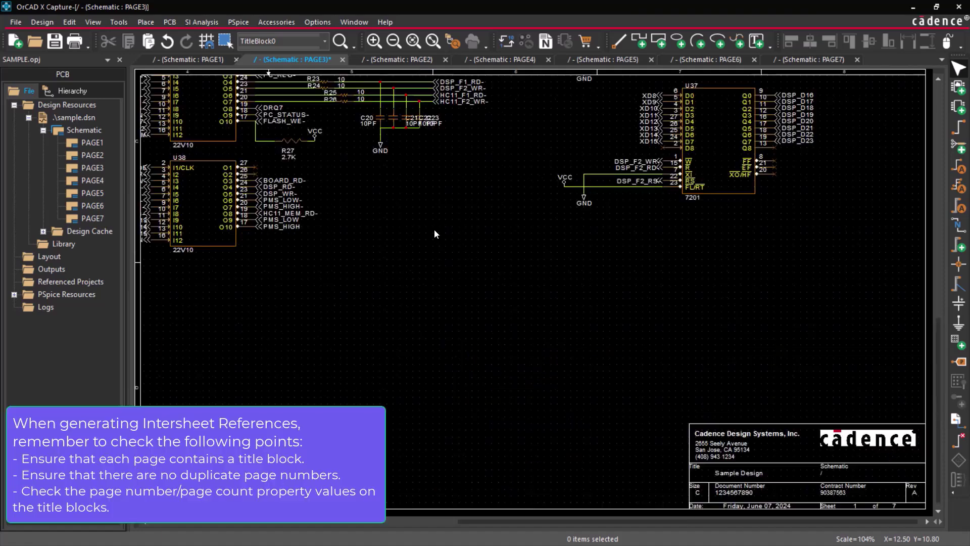
pyautogui.keyDown('ctrl'); pyautogui.scroll(-5, 433, 234); pyautogui.keyUp('ctrl')
pyautogui.keyDown('ctrl'); pyautogui.scroll(5, 758, 455); pyautogui.keyUp('ctrl')
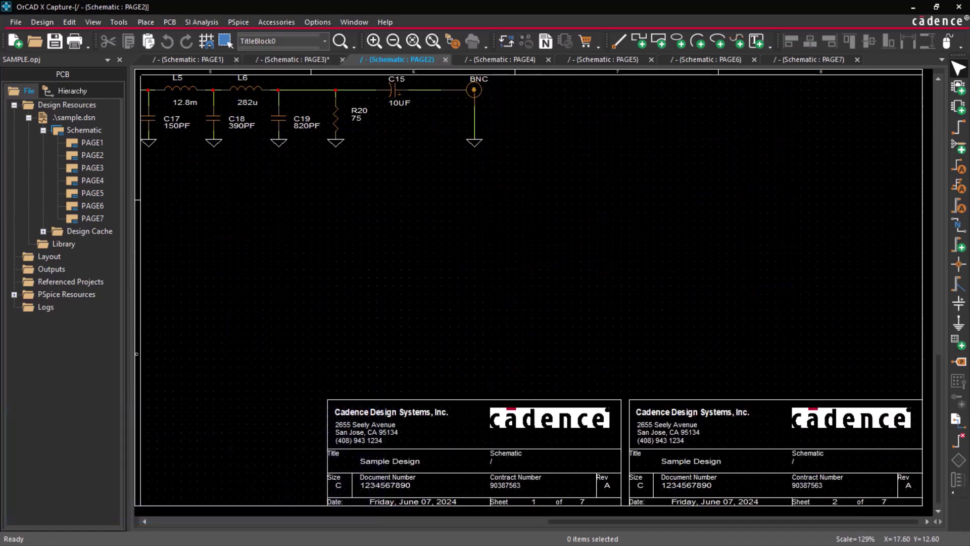
pyautogui.rightClick(478, 431)
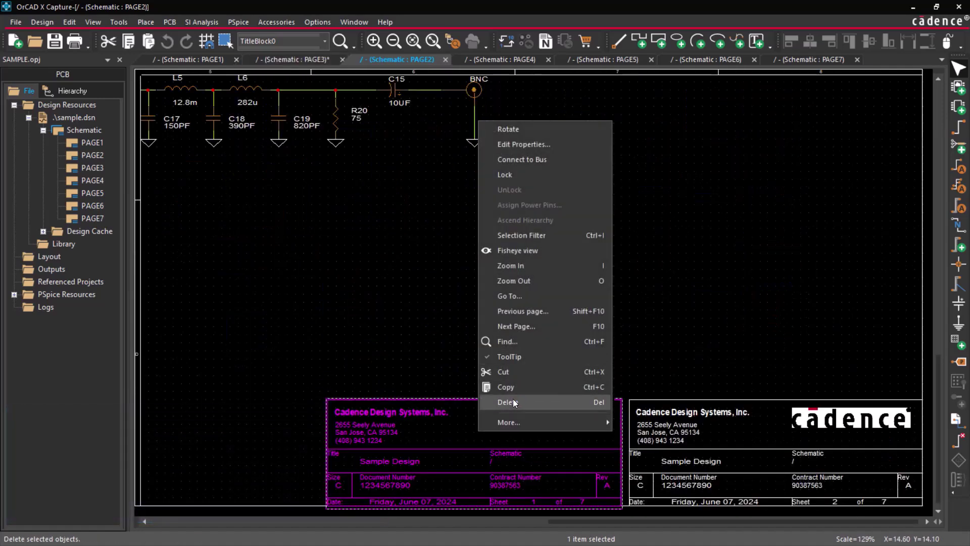
pyautogui.click(513, 398)
# Magnify PAGE7's title block, widen the project tree, and cancel an accidental new-page command.
pyautogui.click(382, 44)
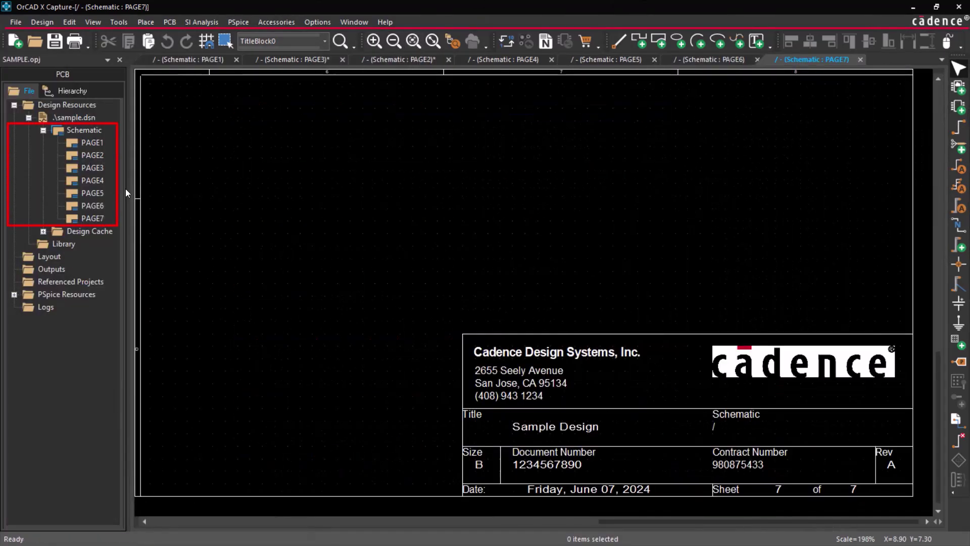
pyautogui.moveTo(208, 200); pyautogui.dragTo(206, 199)
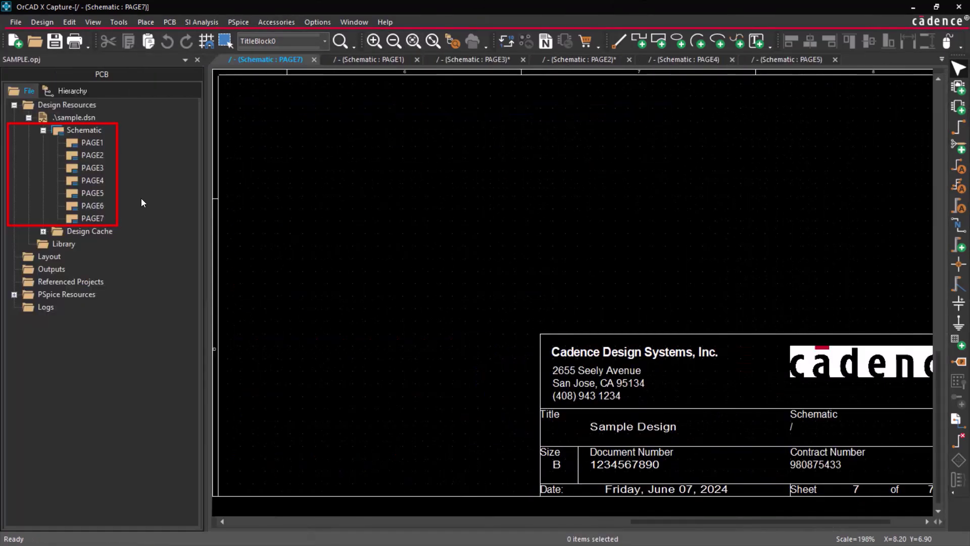
pyautogui.rightClick(123, 130)
pyautogui.click(163, 135)
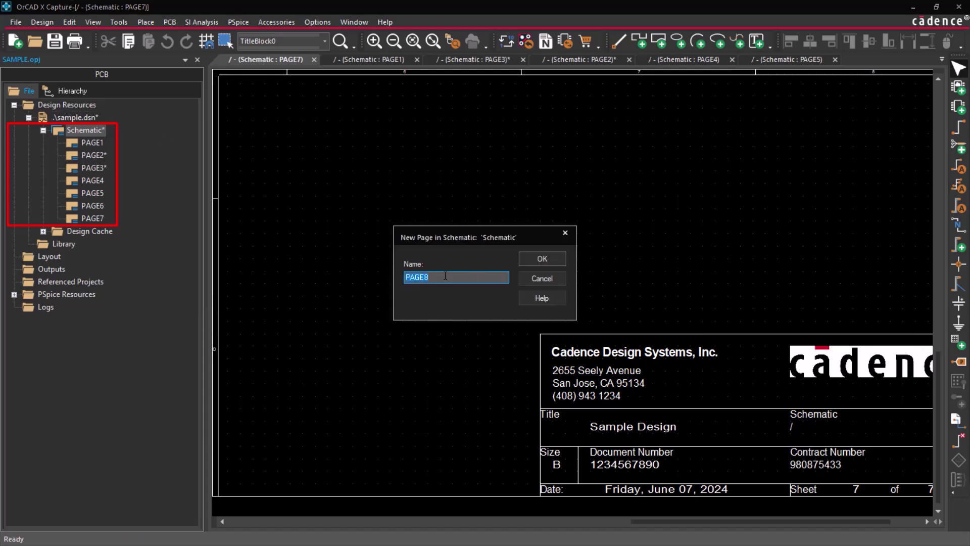
pyautogui.click(525, 278)
# Rename PAGE1 to Pg1_Program_Memory and PAGE2 to Pg2_DSP_Mux.
pyautogui.rightClick(130, 143)
pyautogui.click(134, 175)
pyautogui.press('Escape')
pyautogui.click(100, 139)
pyautogui.write('Pg1_Program_Memory*')
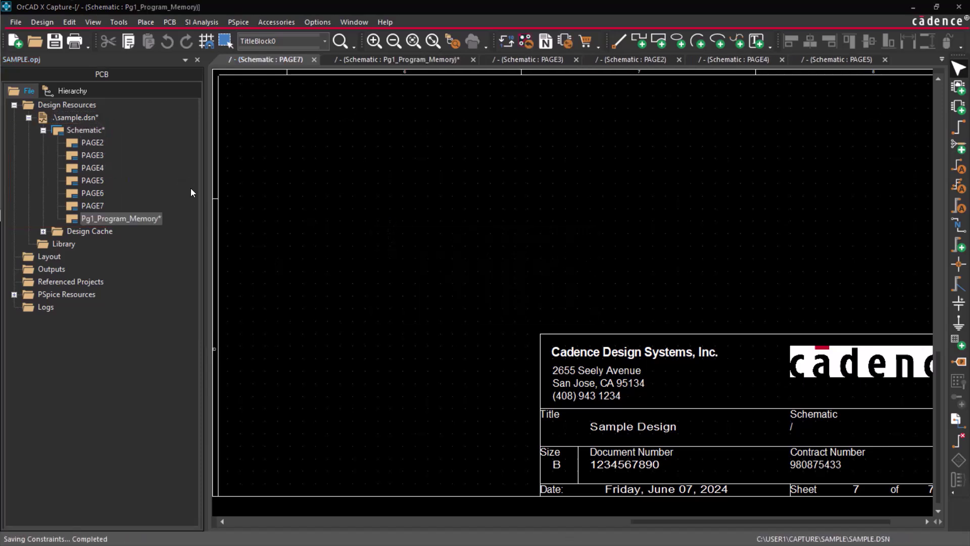
pyautogui.rightClick(138, 142)
pyautogui.click(152, 181)
pyautogui.write('Pg2_DSP_Mux')
pyautogui.click(560, 263)
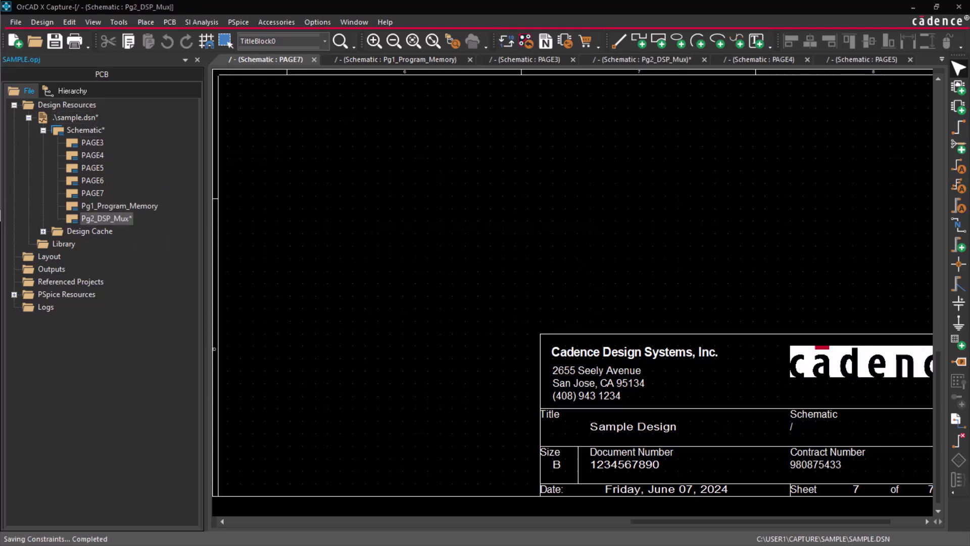
# Rename PAGE3 to Pg3_Transceivers, then rename PAGE4.
pyautogui.rightClick(101, 141)
pyautogui.click(152, 181)
pyautogui.write('Pg3_Transceivers')
pyautogui.click(560, 263)
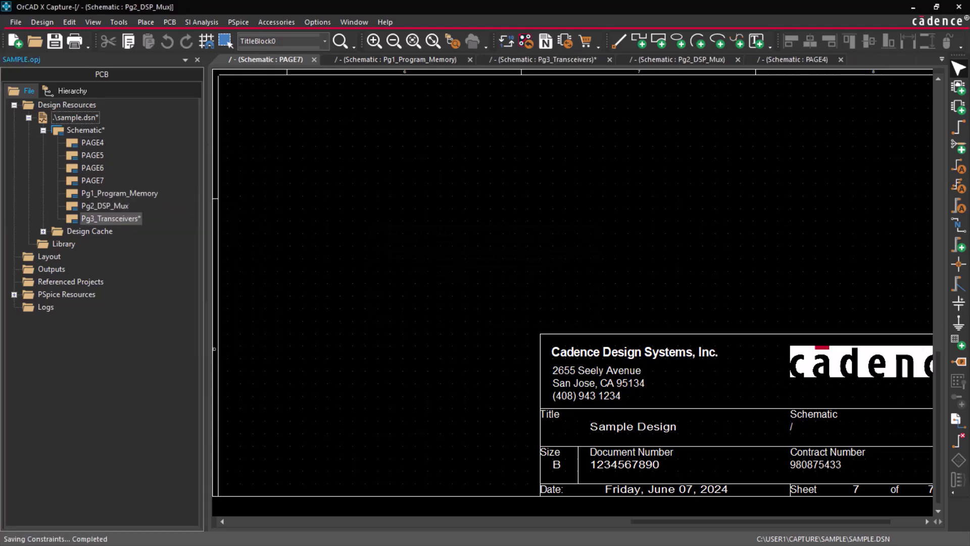
pyautogui.click(93, 143)
pyautogui.rightClick(96, 144)
pyautogui.click(151, 181)
pyautogui.click(560, 262)
pyautogui.rightClick(90, 129)
pyautogui.press('Escape')
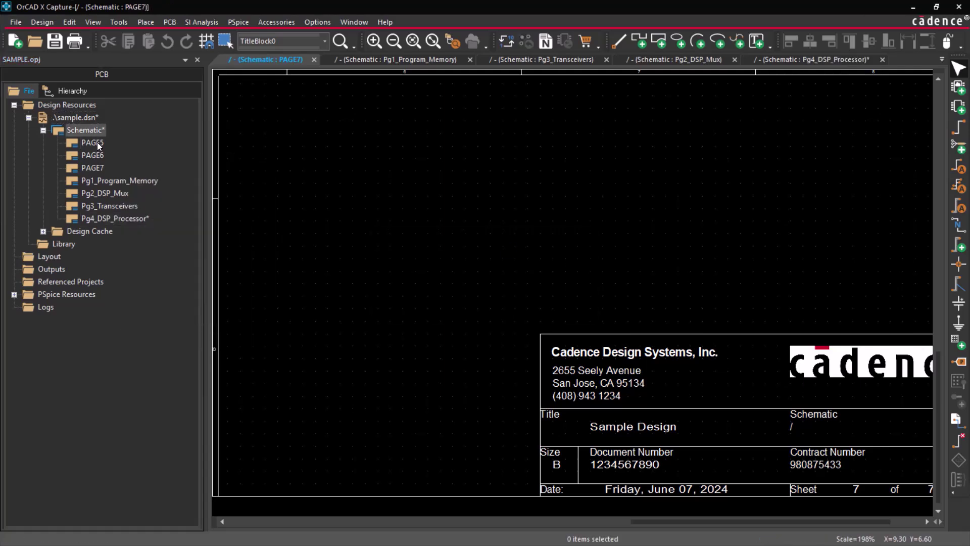
# Rename PAGE5 to Pg5_Mux_IO and PAGE6 to Pg6_DSP_IO.
pyautogui.rightClick(98, 145)
pyautogui.click(193, 181)
pyautogui.write('Pg5_Mux_IO')
pyautogui.click(559, 263)
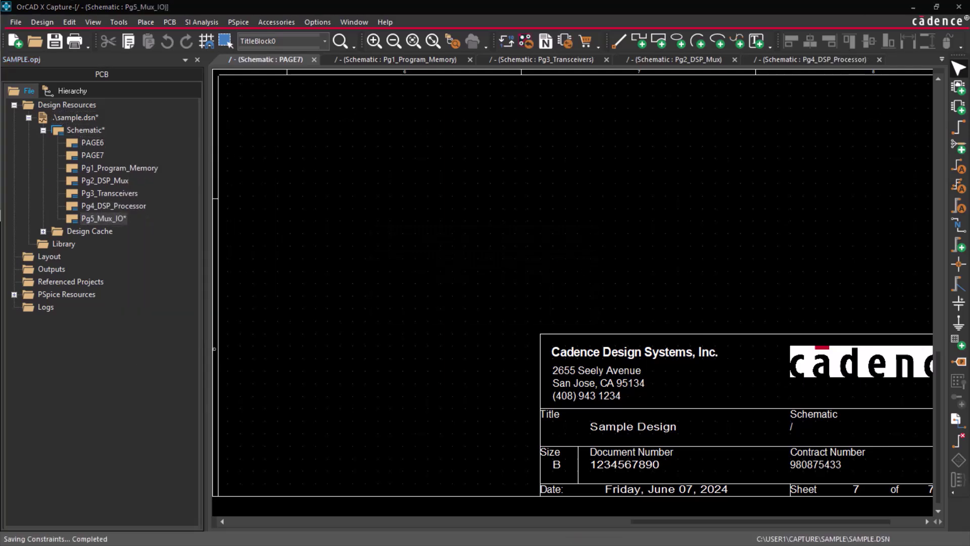
pyautogui.rightClick(99, 145)
pyautogui.click(178, 302)
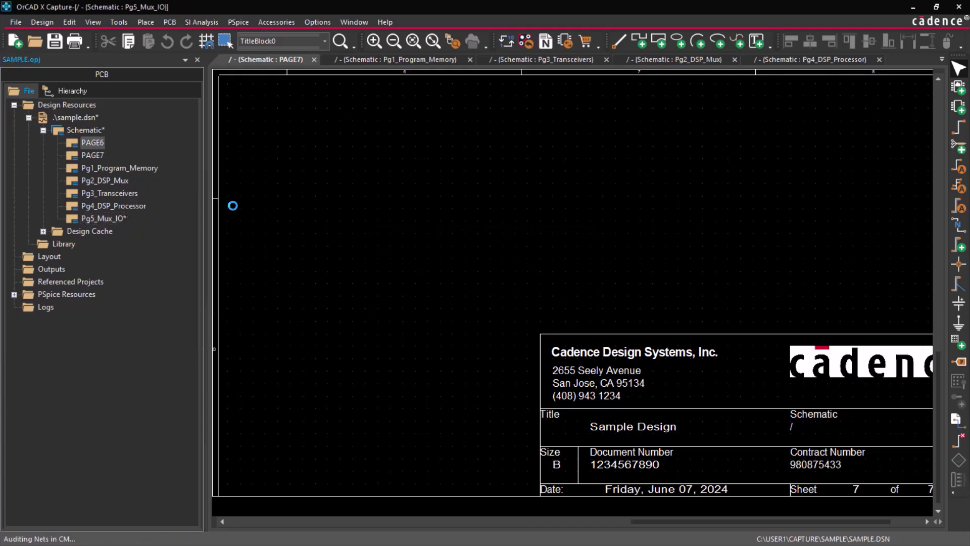
# Rename PAGE7 to Pg7_DSP_Decap and save sample.dsn.
pyautogui.rightClick(95, 146)
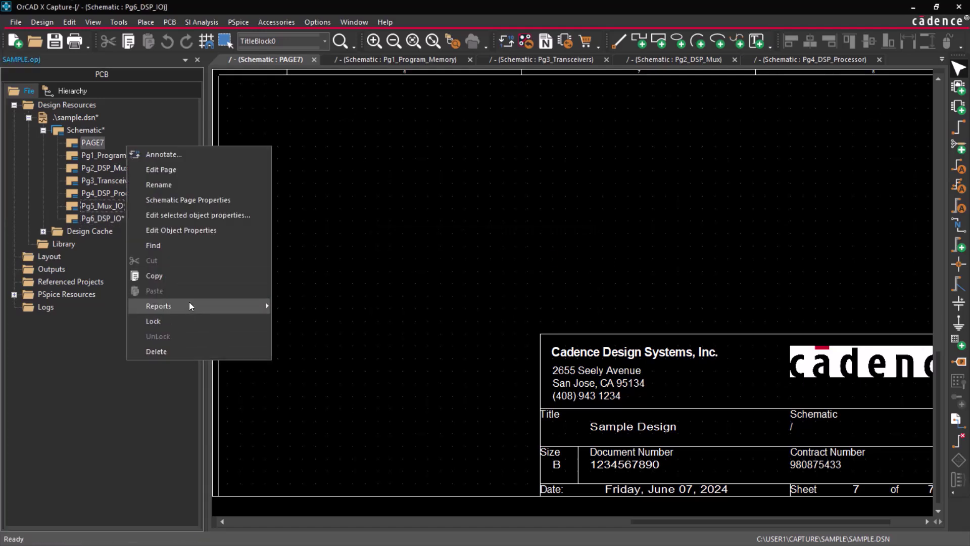
pyautogui.click(186, 181)
pyautogui.write('Pg7_DSP_Decap')
pyautogui.click(559, 263)
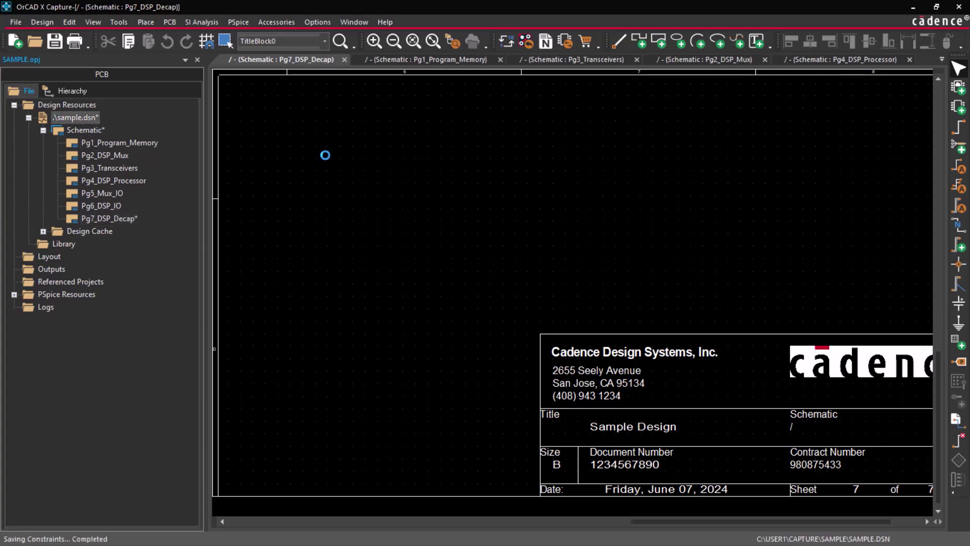
pyautogui.rightClick(89, 120)
pyautogui.click(169, 172)
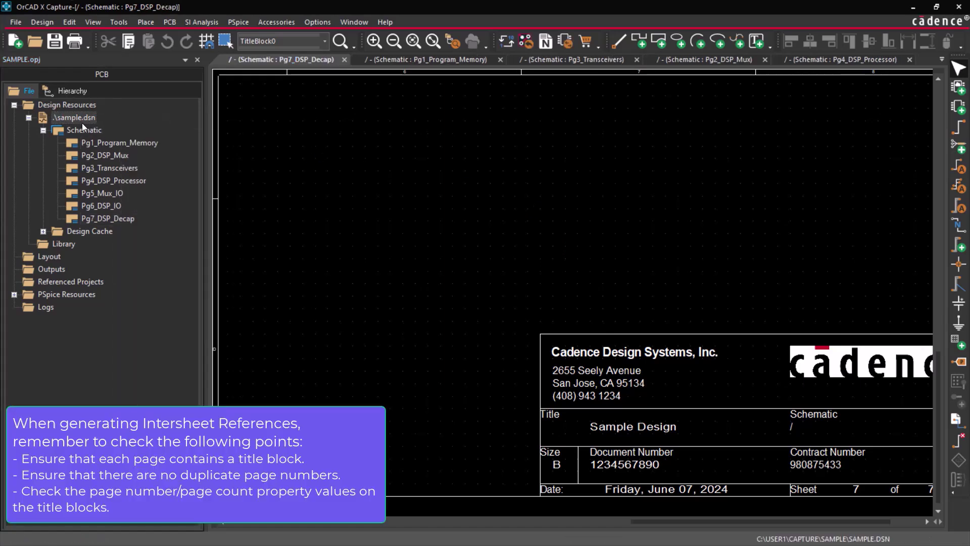
# Browse all title blocks in the design and open Pg3_Transceivers at its title block.
pyautogui.click(82, 123)
pyautogui.click(61, 22)
pyautogui.moveTo(90, 235)
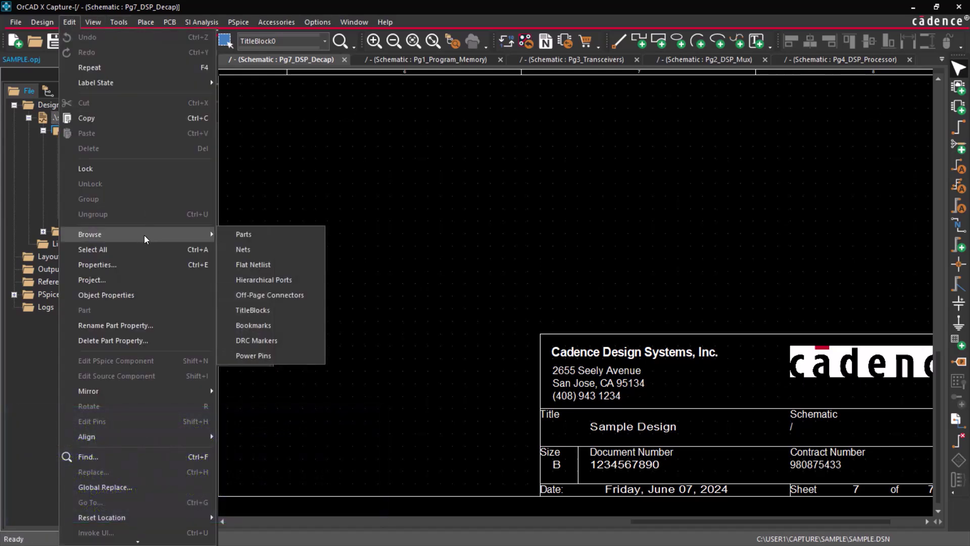
pyautogui.click(286, 306)
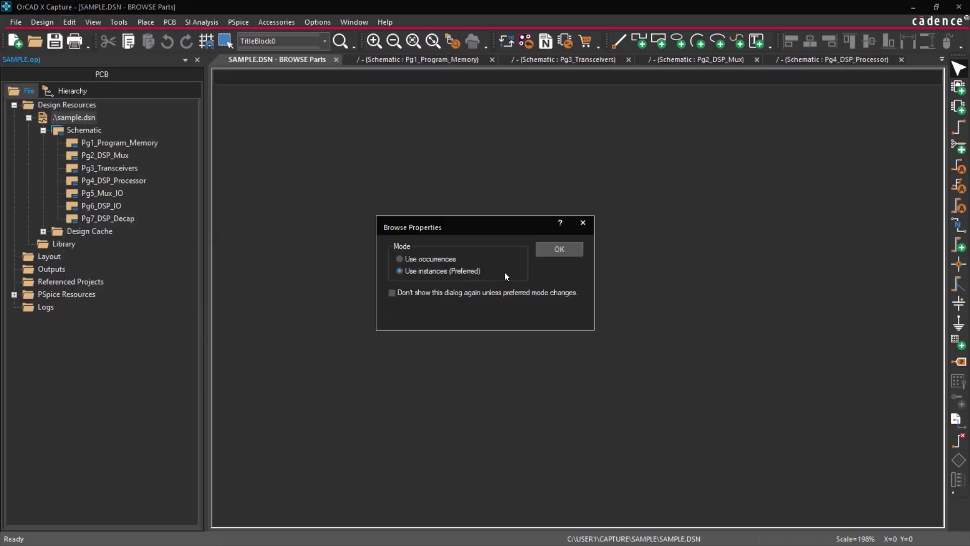
pyautogui.click(557, 247)
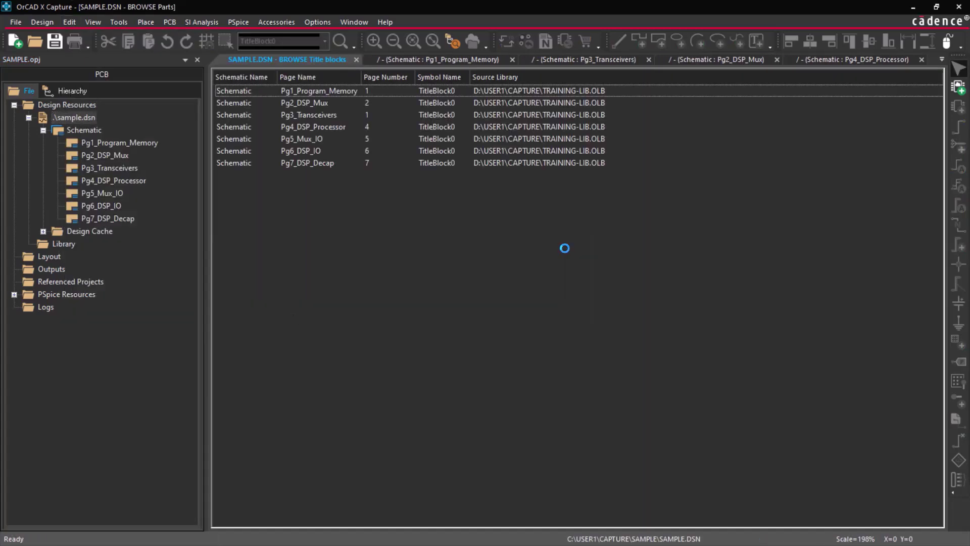
pyautogui.doubleClick(394, 112)
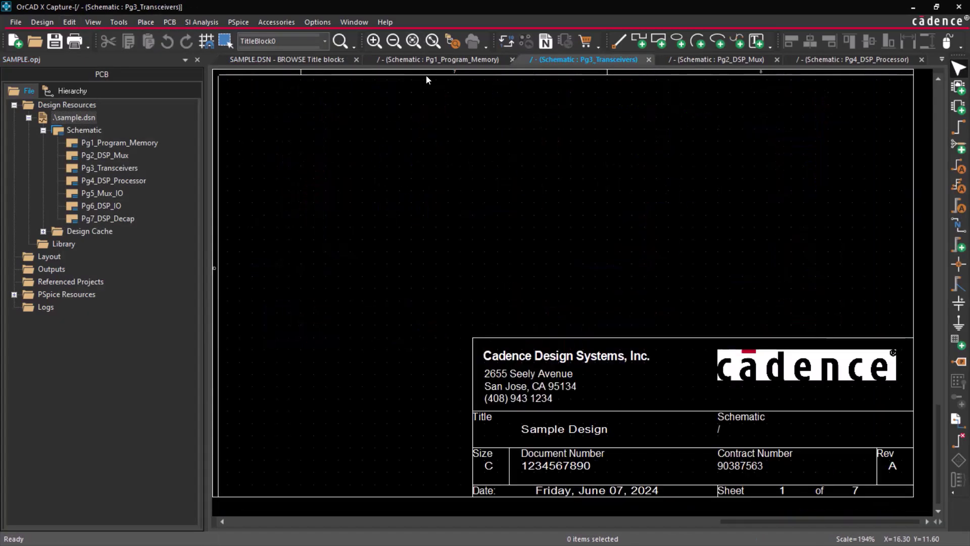
pyautogui.click(356, 64)
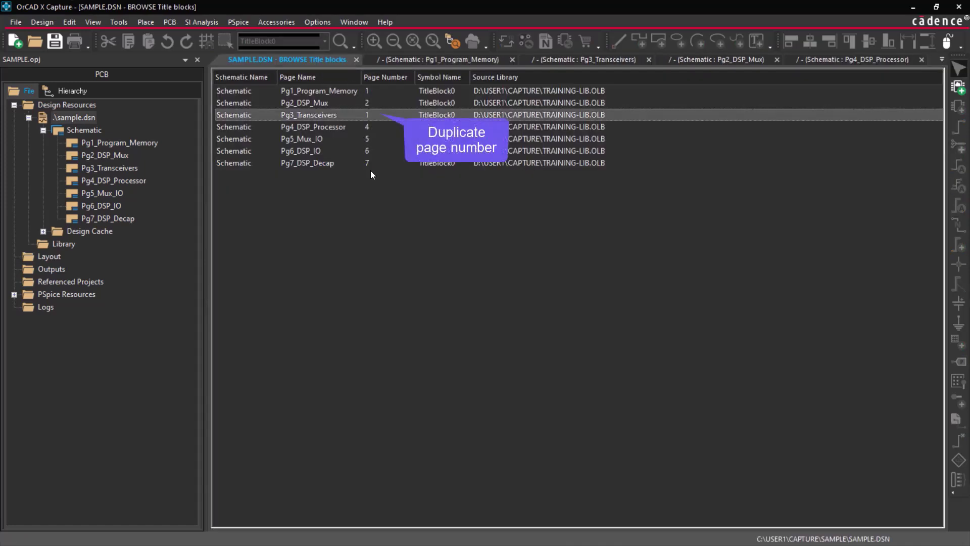
pyautogui.doubleClick(381, 120)
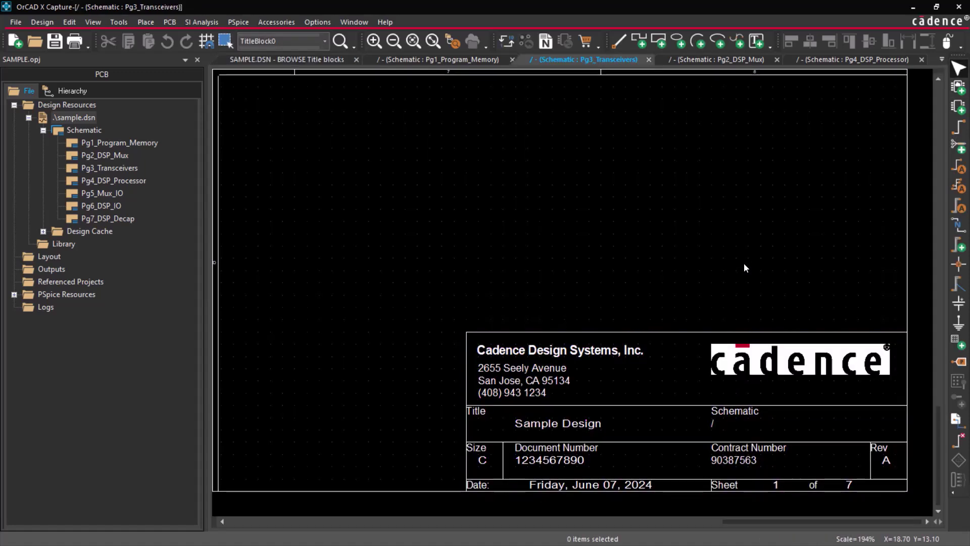
# Open the design's property editor on the Title Blocks tab, pivoted so each page is a row.
pyautogui.click(89, 119)
pyautogui.rightClick(89, 120)
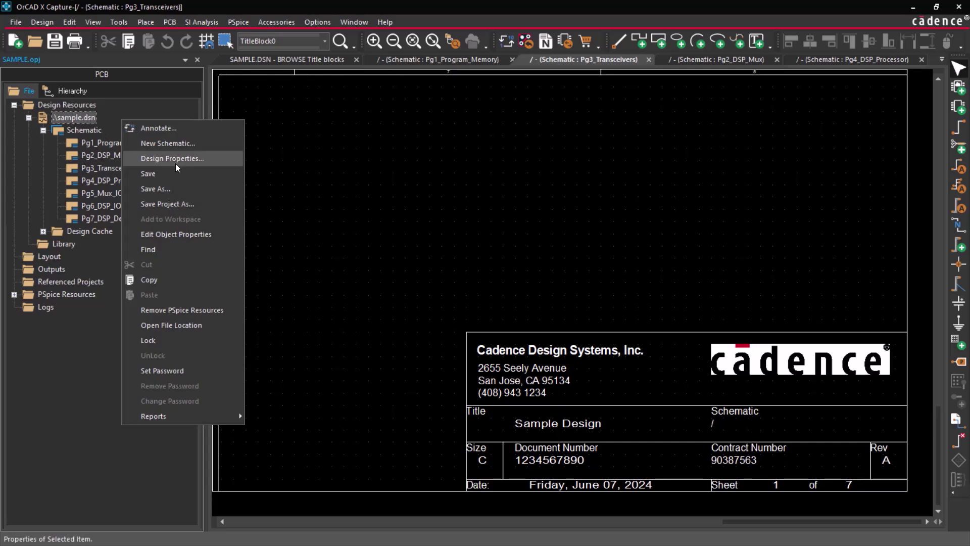
pyautogui.click(238, 235)
pyautogui.click(244, 528)
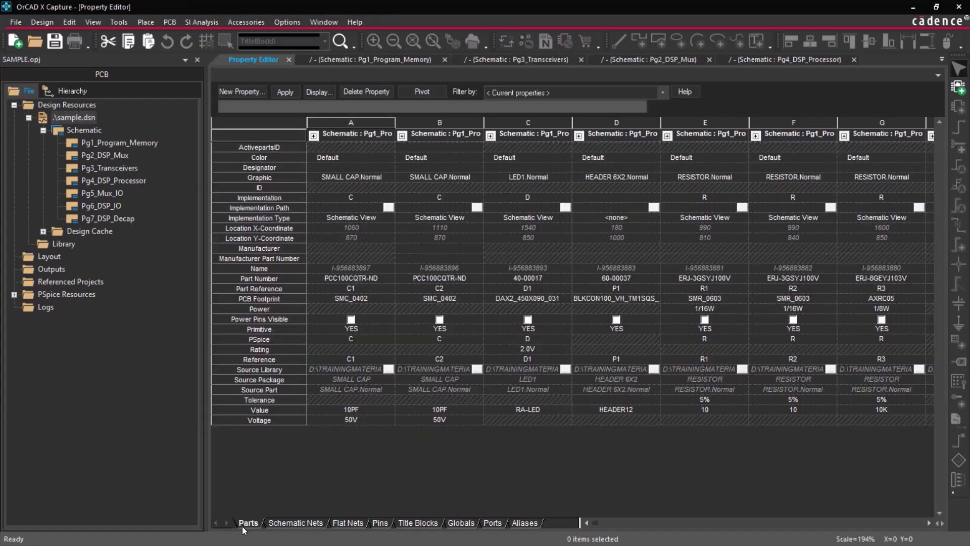
pyautogui.click(434, 523)
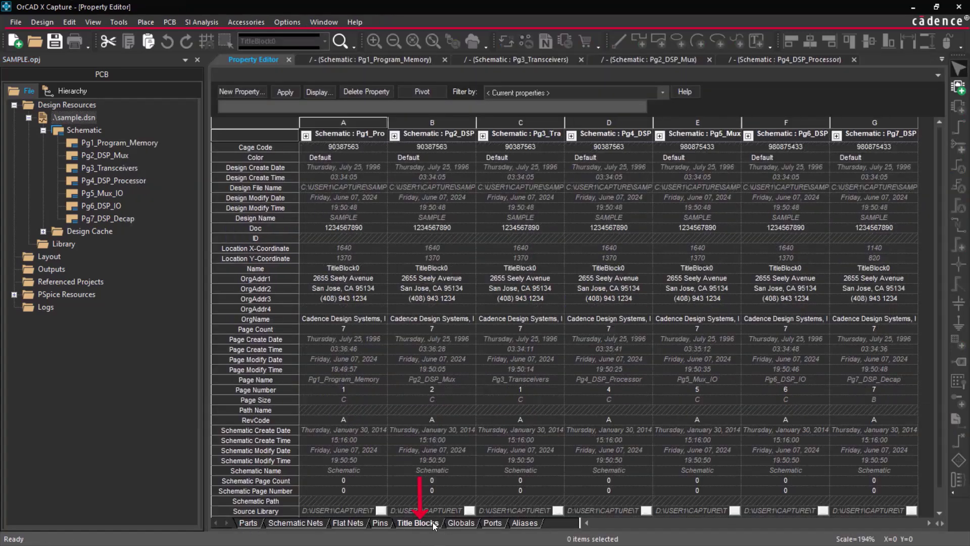
pyautogui.click(423, 91)
pyautogui.hscroll(10, 745, 436)
# Set Pg3_Transceivers' page number to 3, save, and verify the title block's sheet number.
pyautogui.click(704, 160)
pyautogui.write('3')
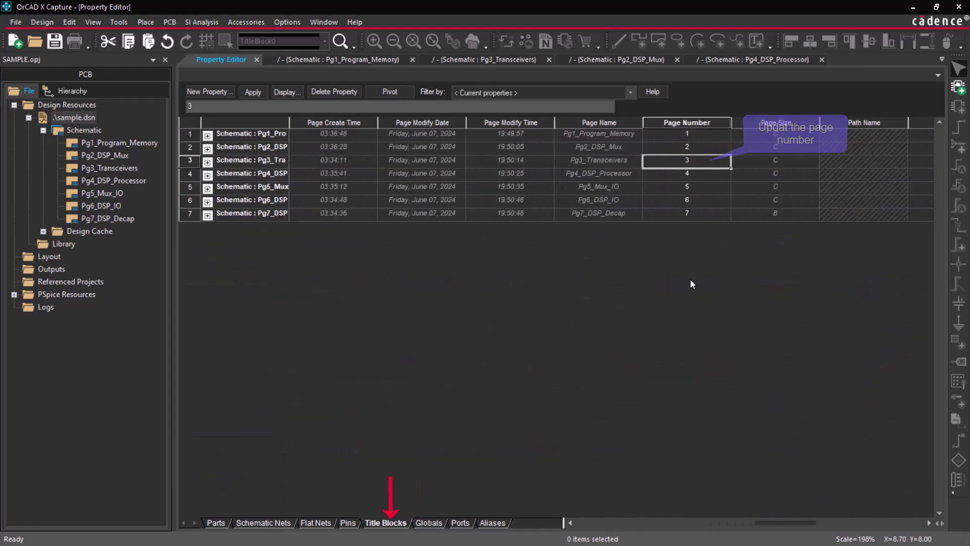
pyautogui.rightClick(216, 59)
pyautogui.click(234, 72)
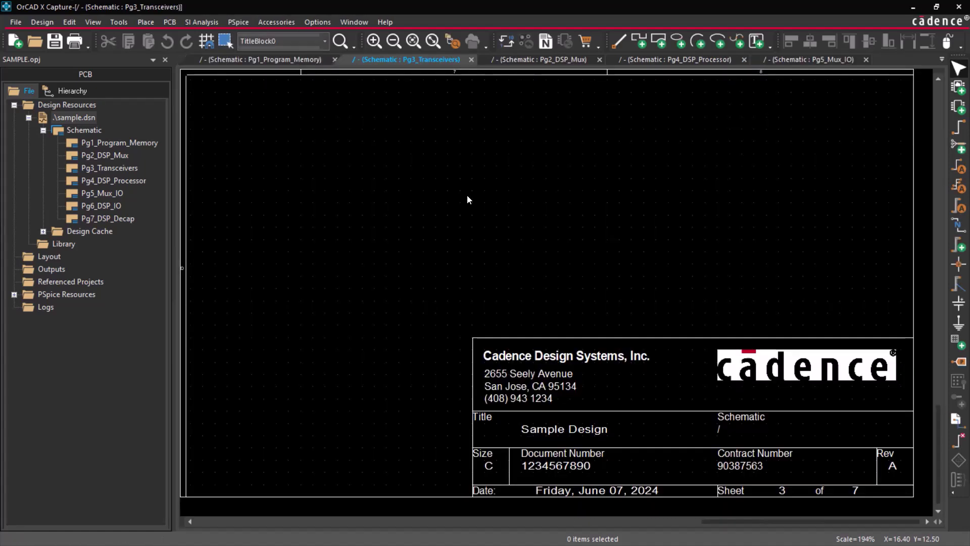
pyautogui.doubleClick(784, 492)
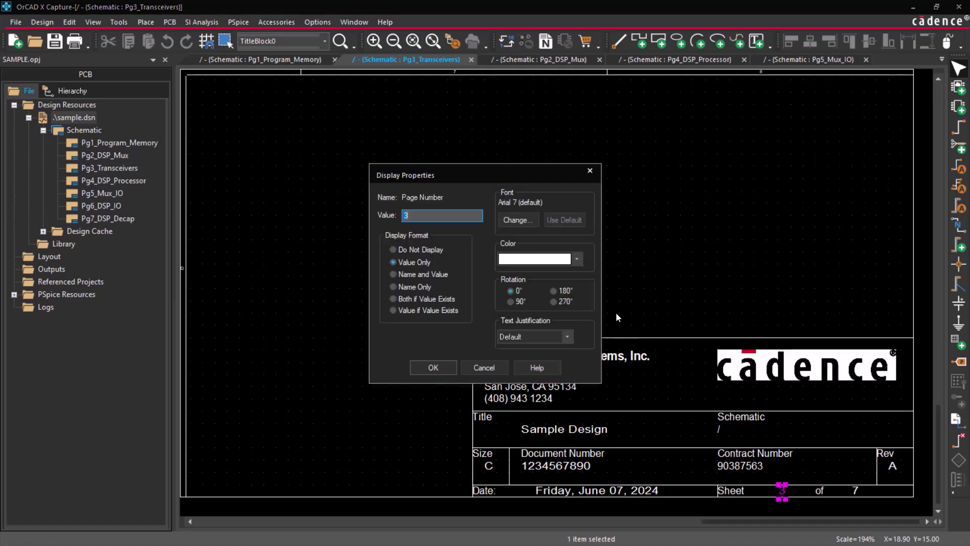
pyautogui.click(600, 171)
# Generate intersheet references with Reset Positions, X offset 5, Standard [Pg…] format and View Output enabled.
pyautogui.click(433, 41)
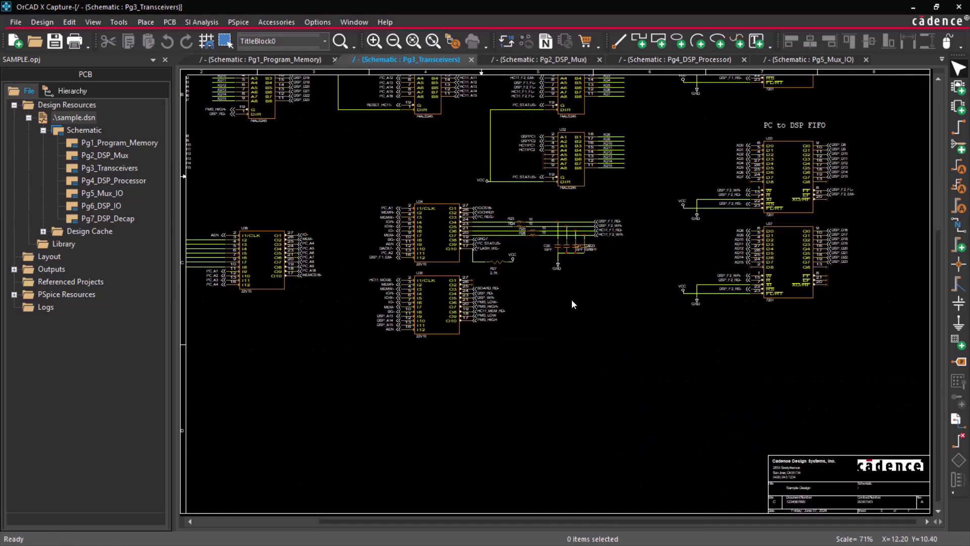
pyautogui.click(74, 117)
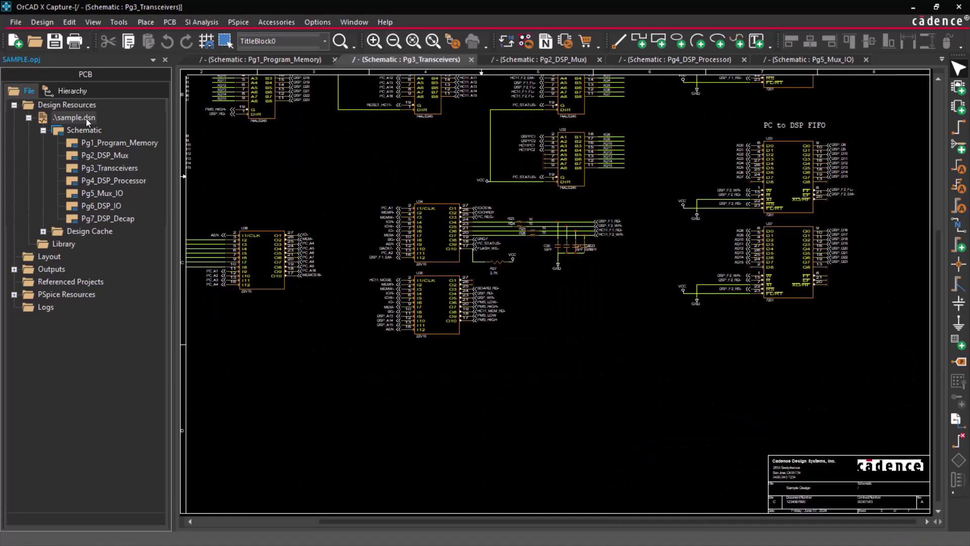
pyautogui.click(125, 23)
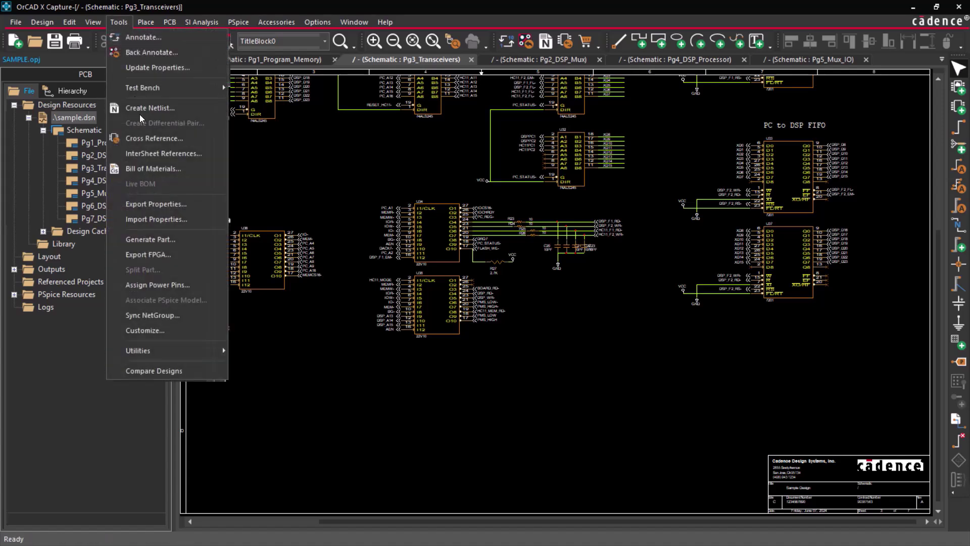
pyautogui.click(172, 158)
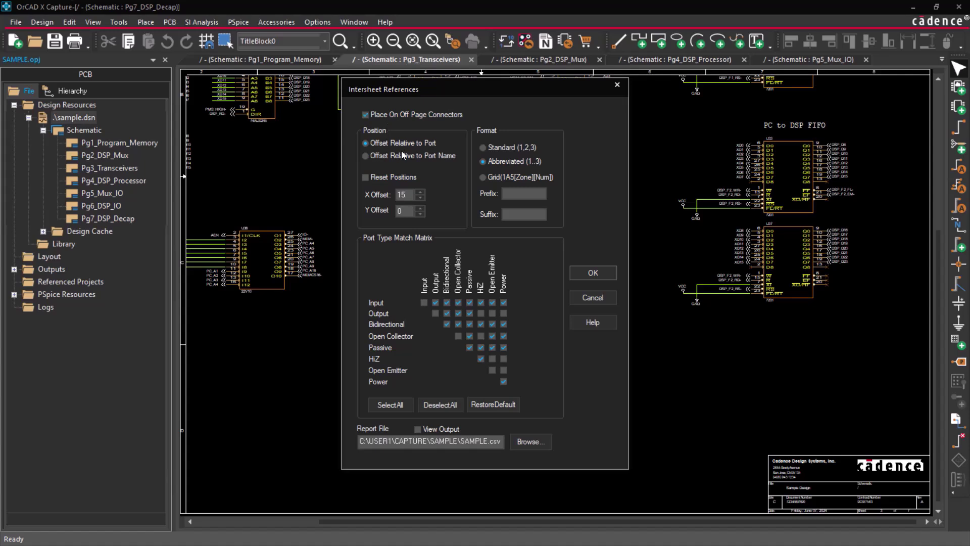
pyautogui.click(392, 177)
pyautogui.press('BackSpace')
pyautogui.click(494, 148)
pyautogui.click(526, 194)
pyautogui.write('[Pg')
pyautogui.press('Tab')
pyautogui.click(432, 431)
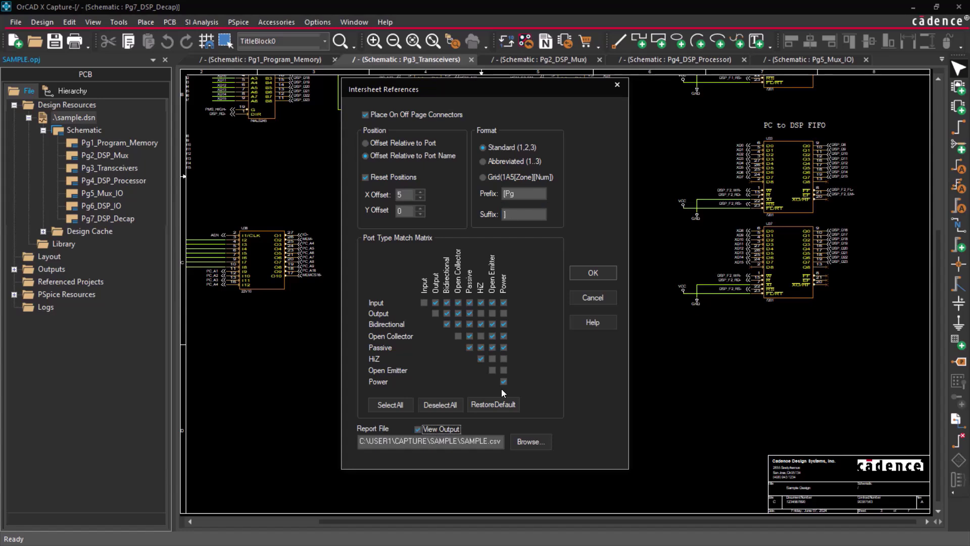
pyautogui.click(607, 273)
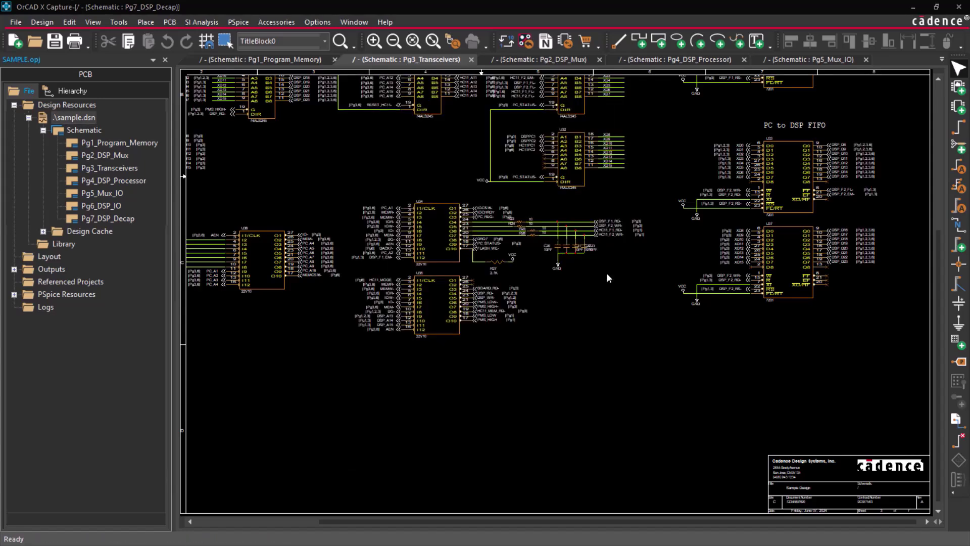
# Dismiss the warnings and select the sample.csv report under Outputs.
pyautogui.click(572, 314)
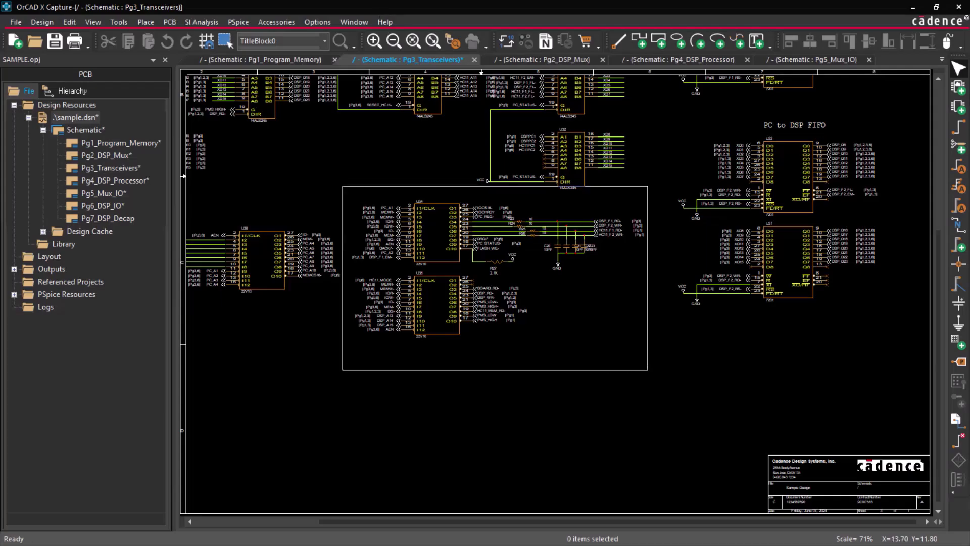
pyautogui.click(14, 270)
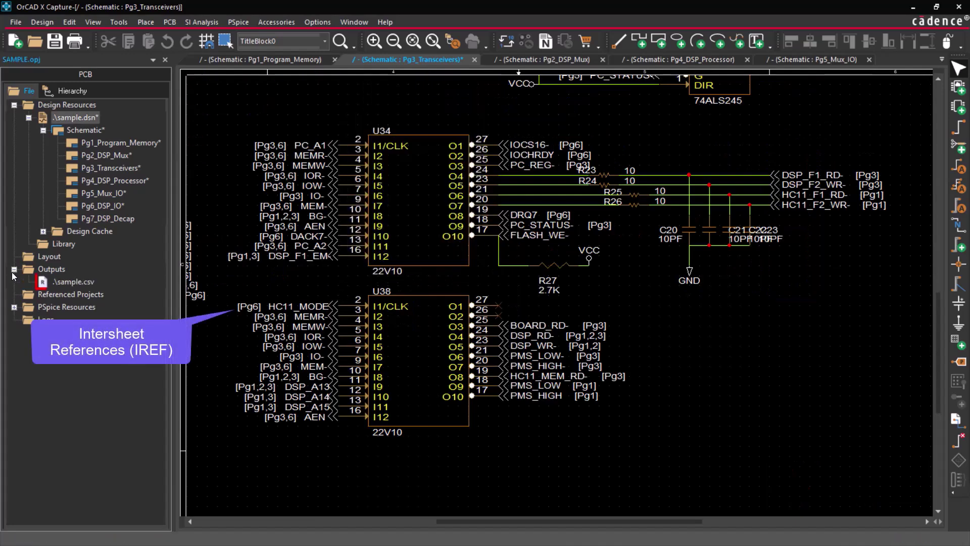
pyautogui.click(79, 283)
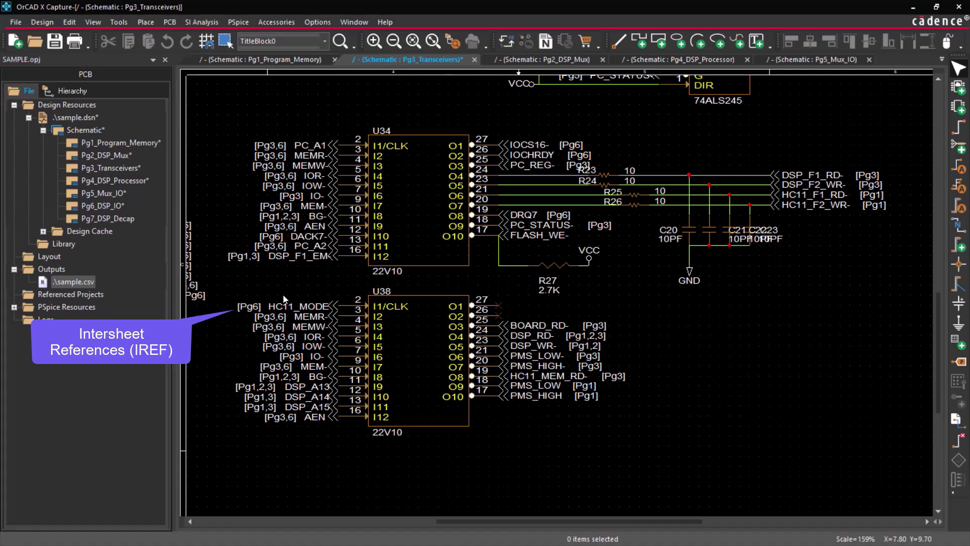
# Inspect the [Pg6] and [Pg3] reference properties, then select the HC11_MODE off-page connector.
pyautogui.doubleClick(257, 306)
pyautogui.click(484, 367)
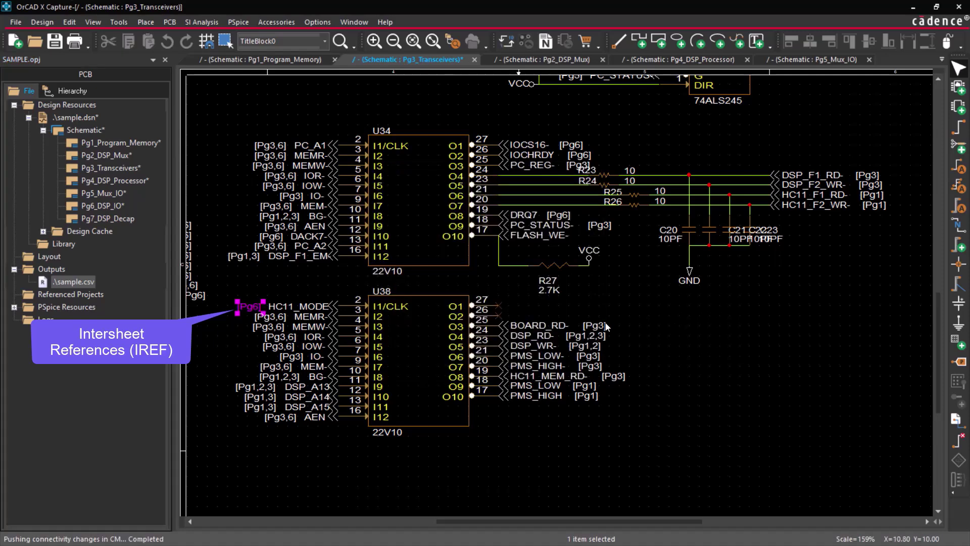
pyautogui.doubleClick(604, 326)
pyautogui.click(496, 363)
pyautogui.click(681, 331)
pyautogui.click(332, 310)
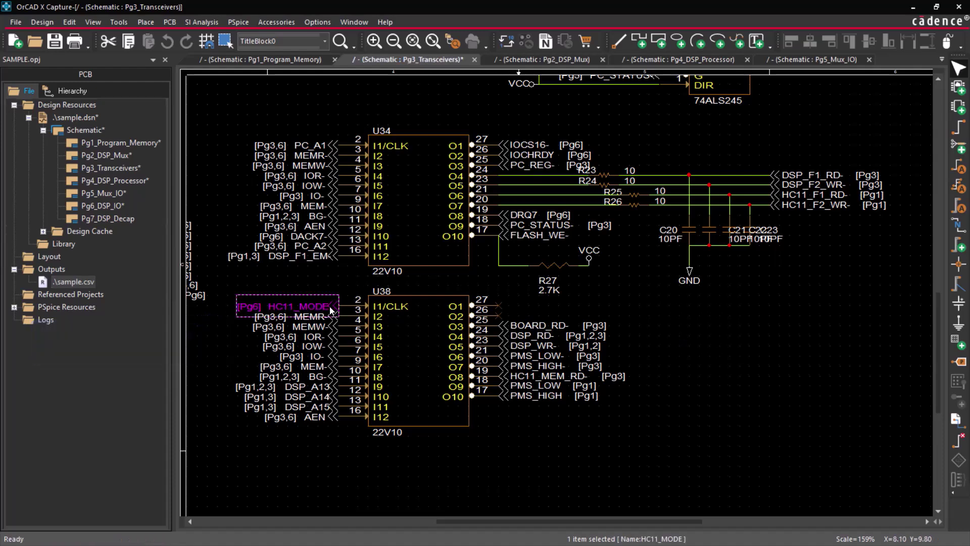
# Show HC11_MODE's Signals list and jump between its Pg6_DSP_IO and Pg3_Transceivers occurrences.
pyautogui.rightClick(334, 309)
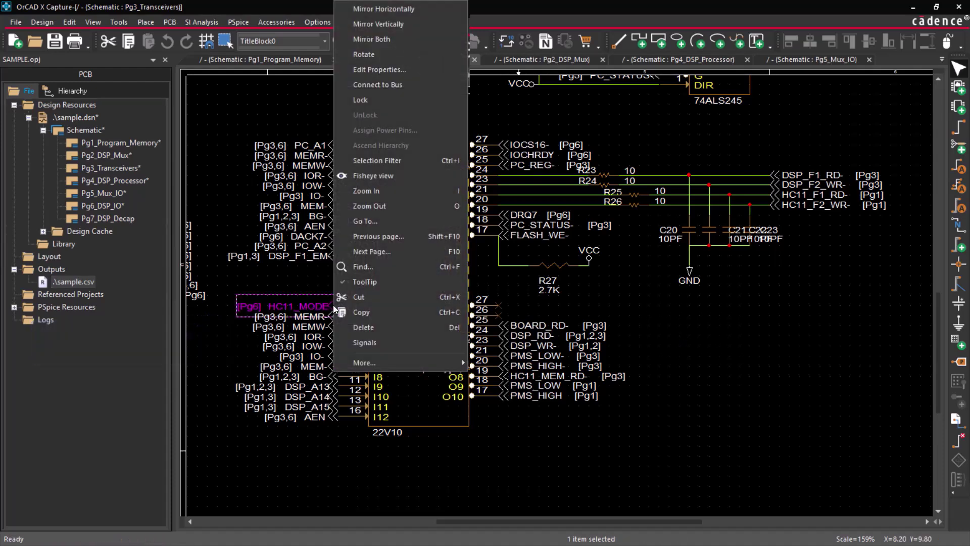
pyautogui.click(384, 342)
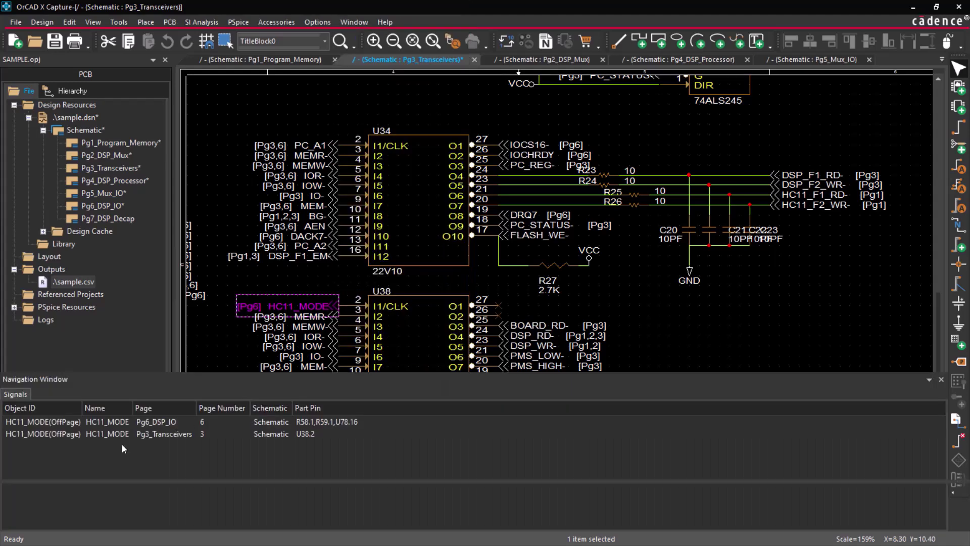
pyautogui.doubleClick(235, 422)
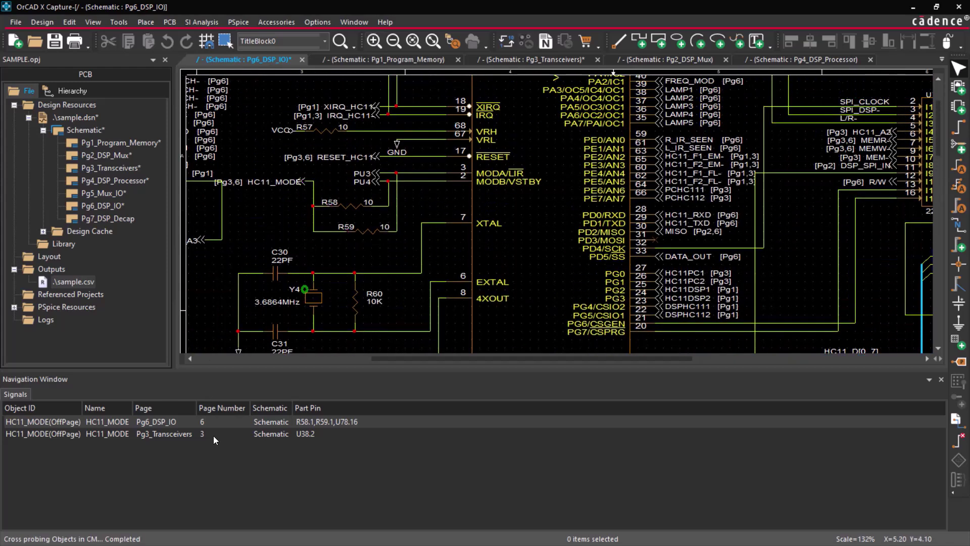
pyautogui.doubleClick(214, 435)
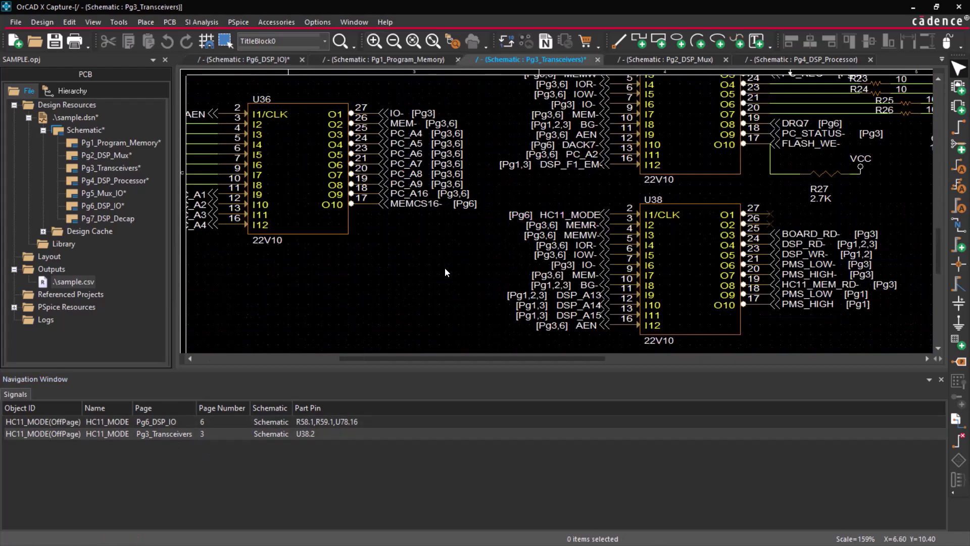
# Uncheck IREF Display Property Global Visibility in the Miscellaneous preferences and apply it.
pyautogui.click(325, 20)
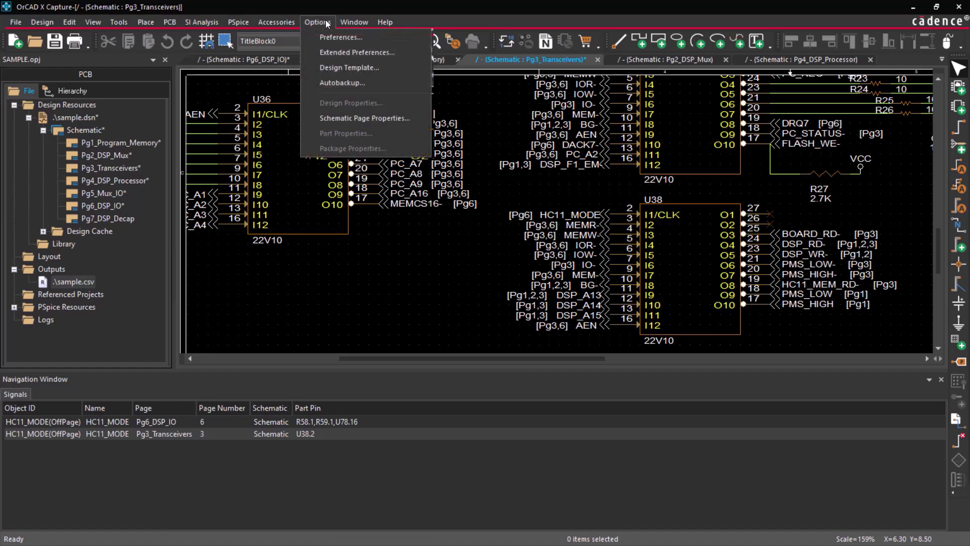
pyautogui.click(380, 39)
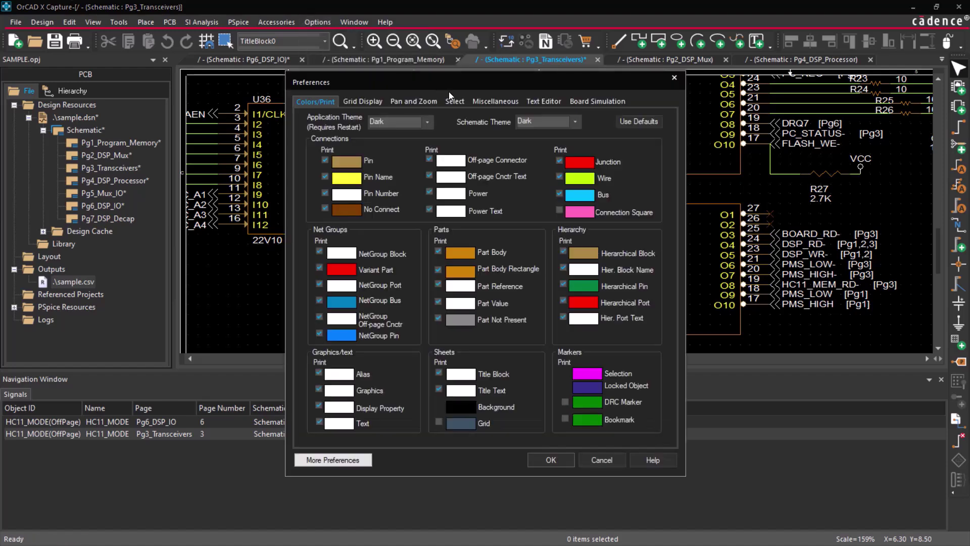
pyautogui.click(483, 102)
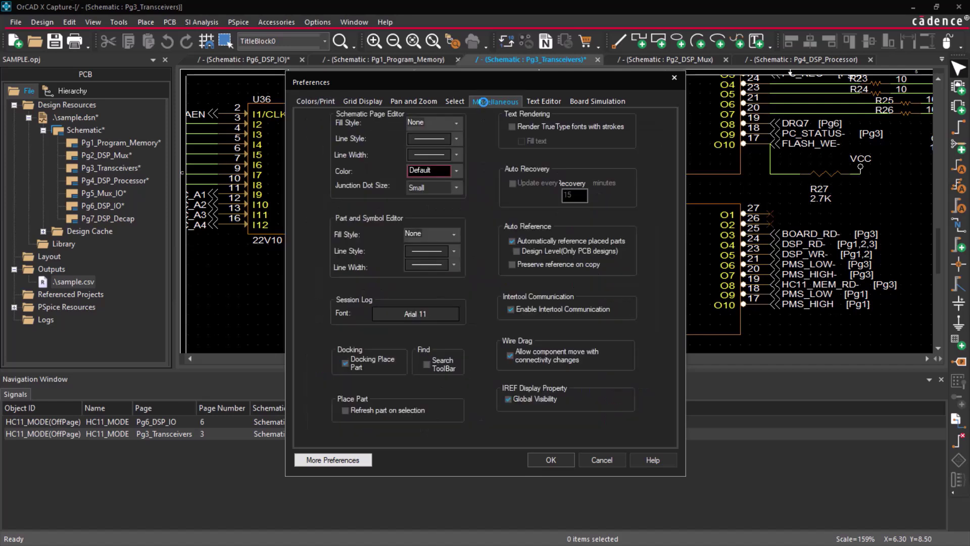
pyautogui.click(534, 399)
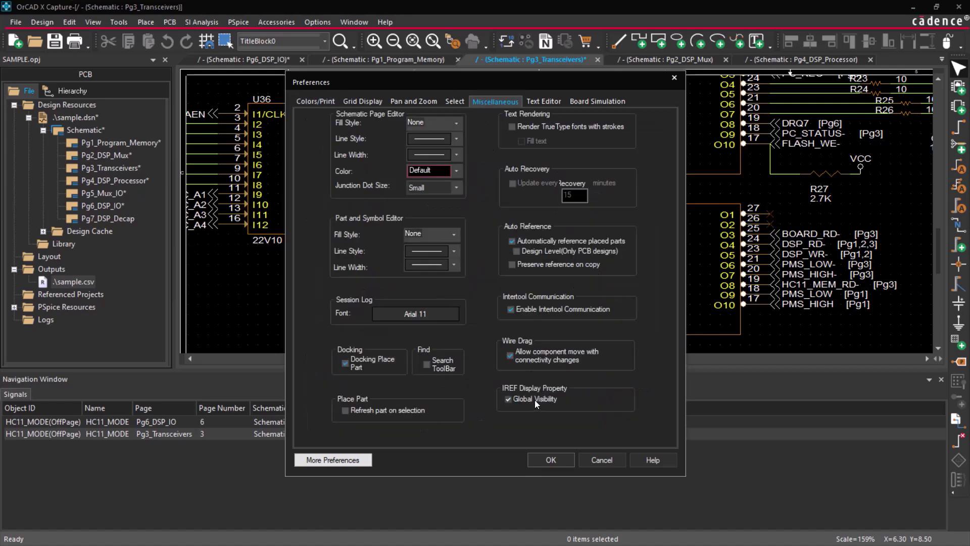
pyautogui.click(566, 463)
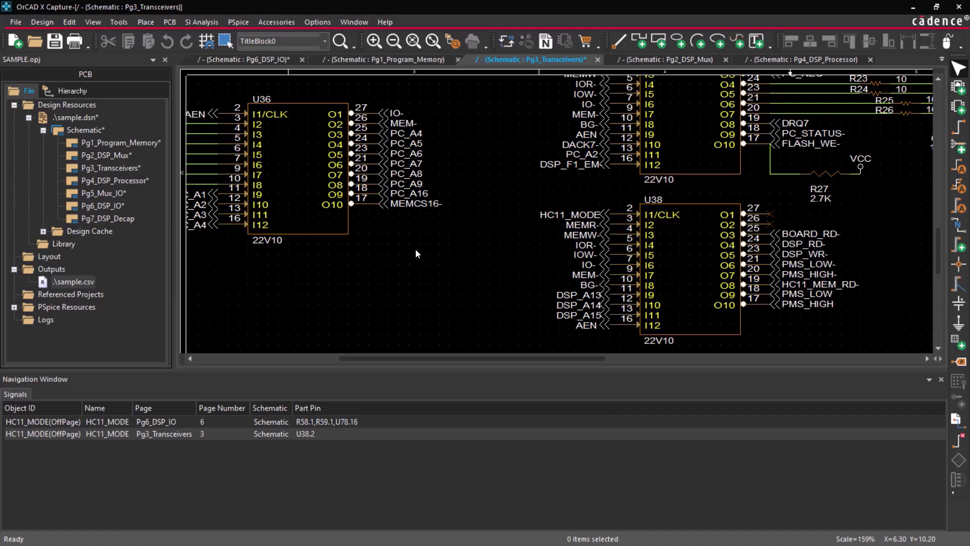
pyautogui.click(125, 22)
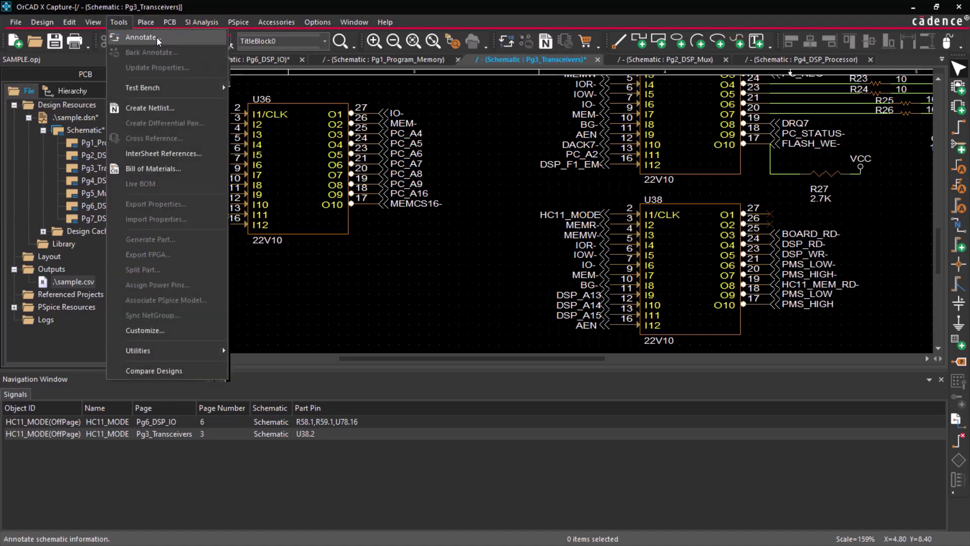
pyautogui.click(175, 39)
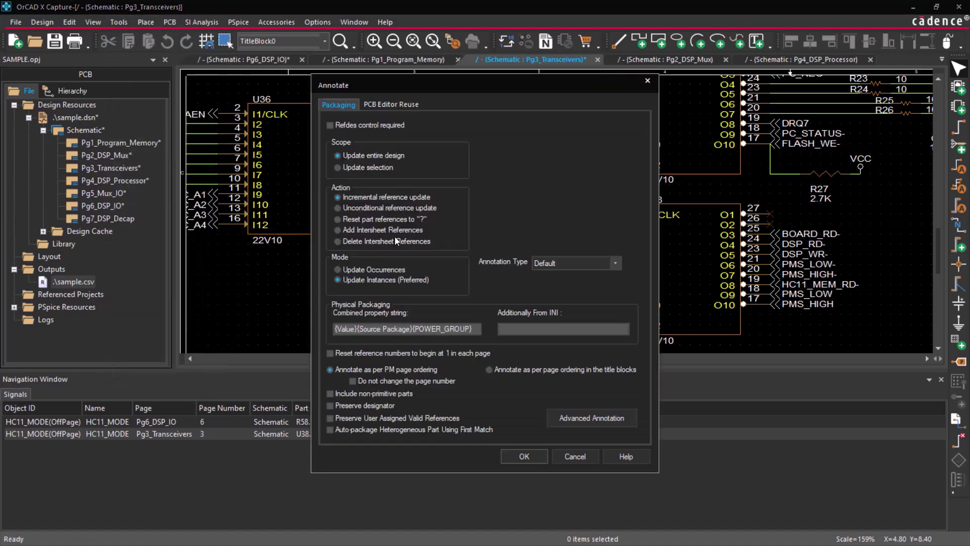
pyautogui.click(402, 231)
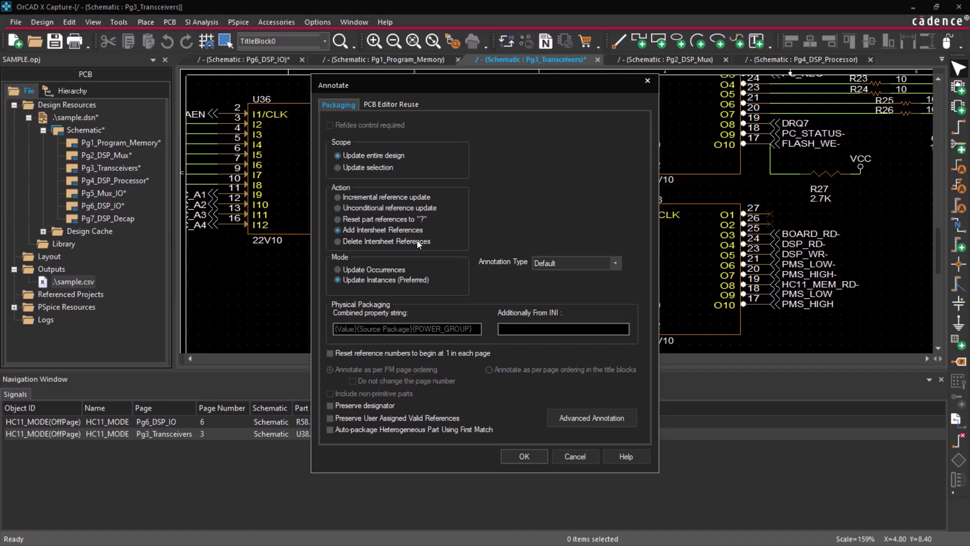
pyautogui.click(581, 459)
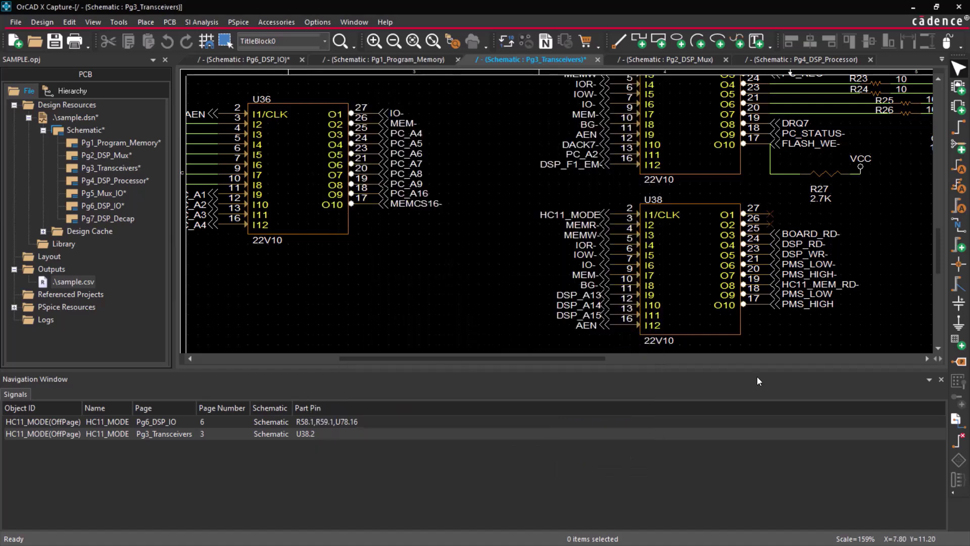